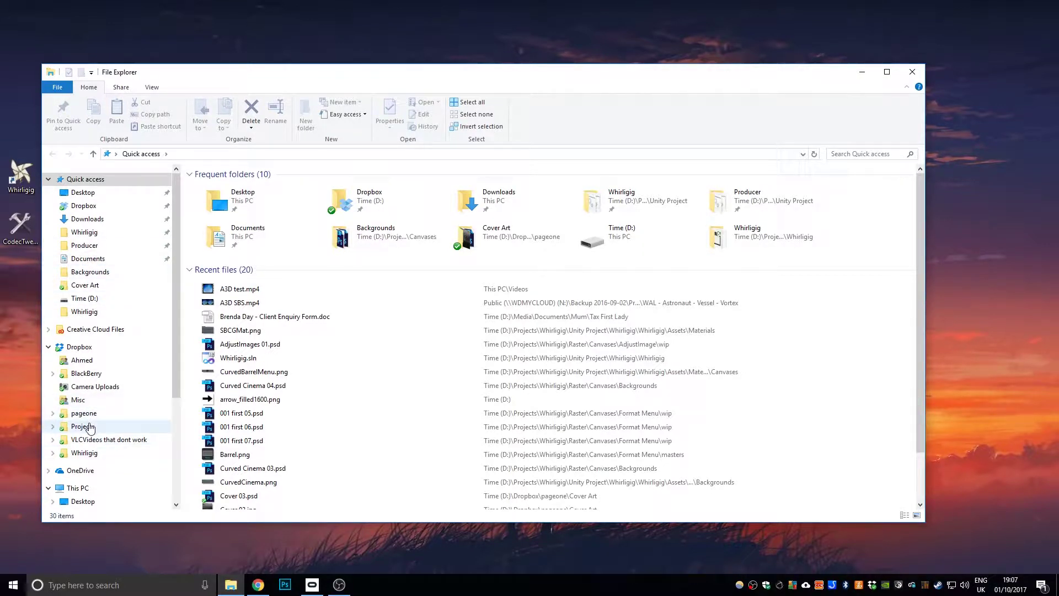
# Step: Open A3D test.mp4 from the Videos folder in VLC media player and pause playback
pyautogui.scroll(-2, 80, 475)
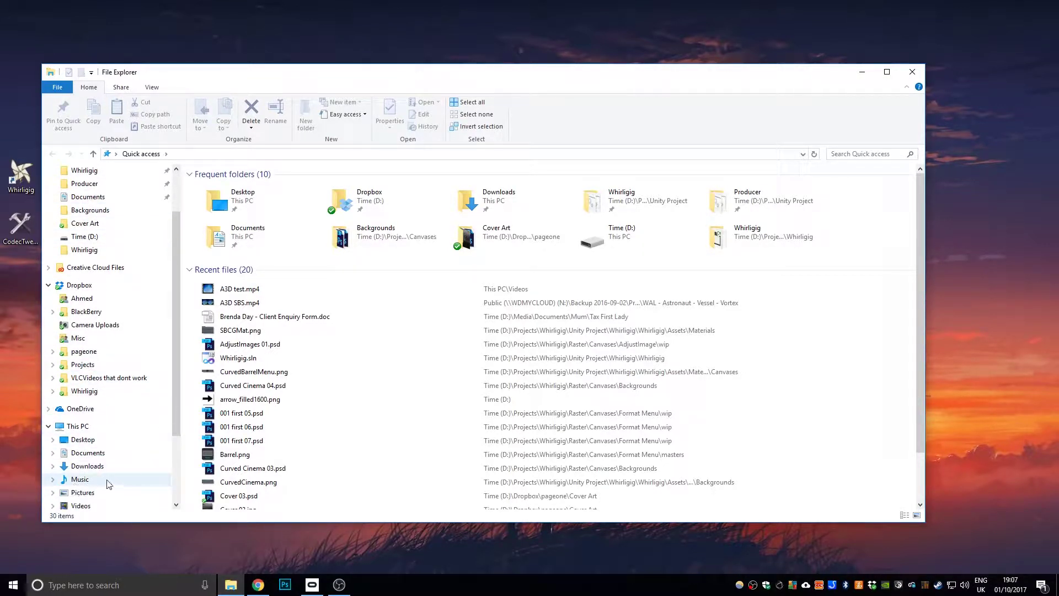
pyautogui.scroll(-1, 80, 482)
pyautogui.click(81, 492)
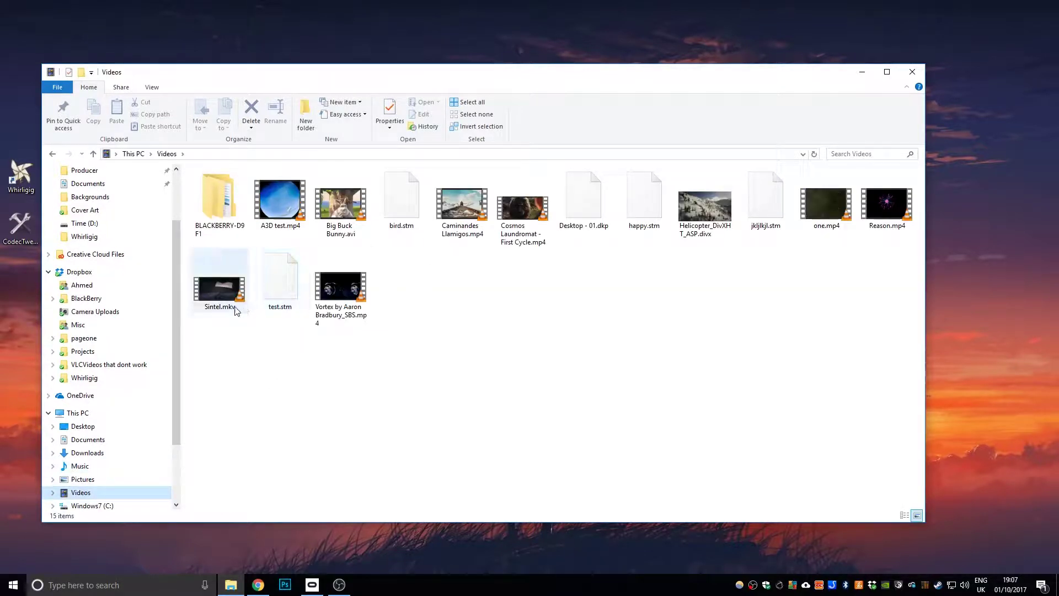
pyautogui.click(300, 209)
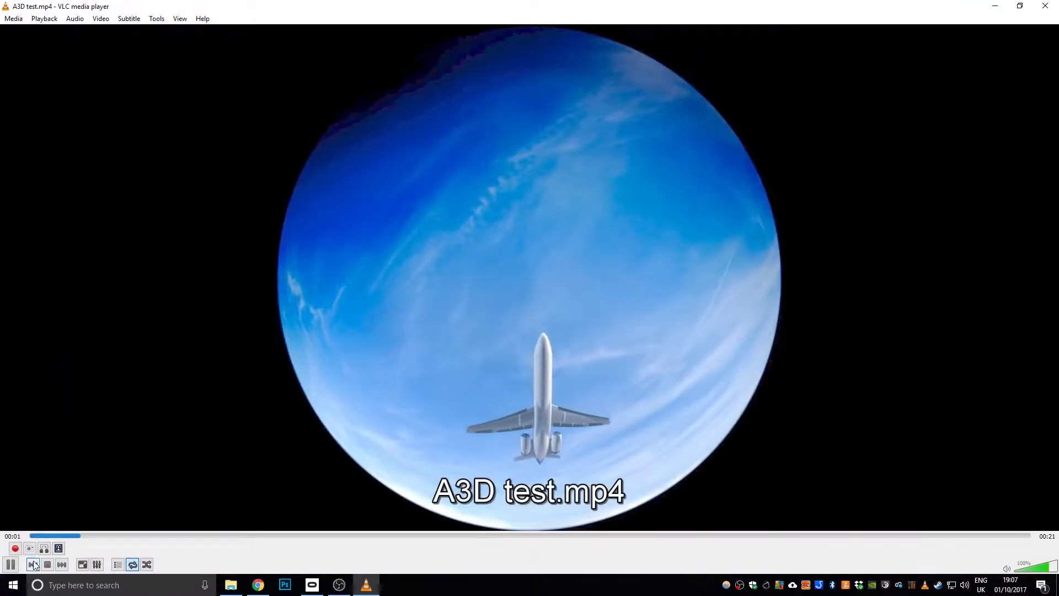
pyautogui.click(11, 564)
# Step: Restore the VLC window to a smaller size, narrow it beside the Videos folder contents, and close the player
pyautogui.doubleClick(125, 10)
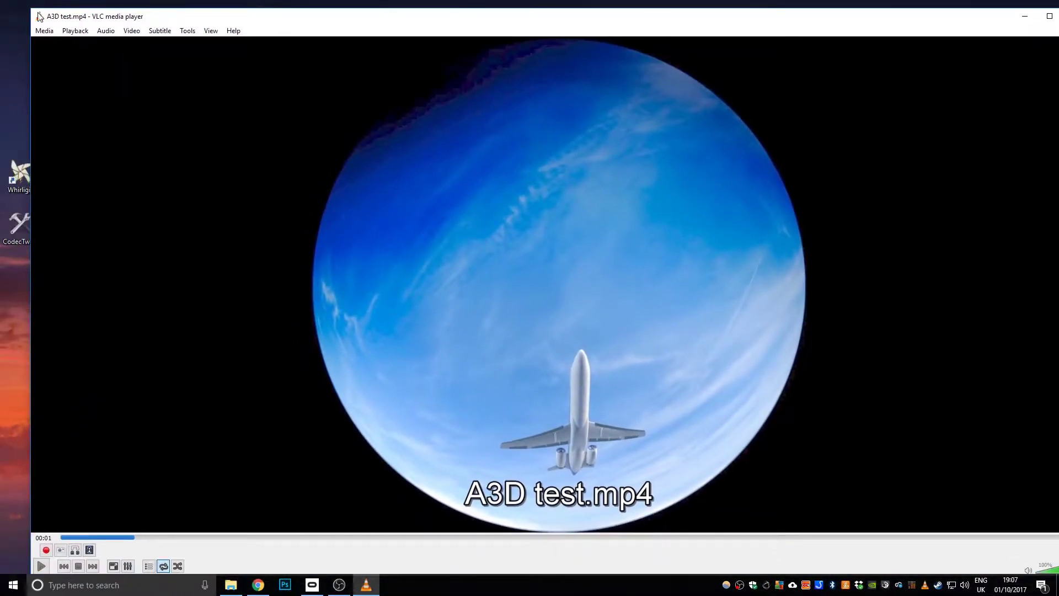
pyautogui.moveTo(40, 12); pyautogui.dragTo(323, 55)
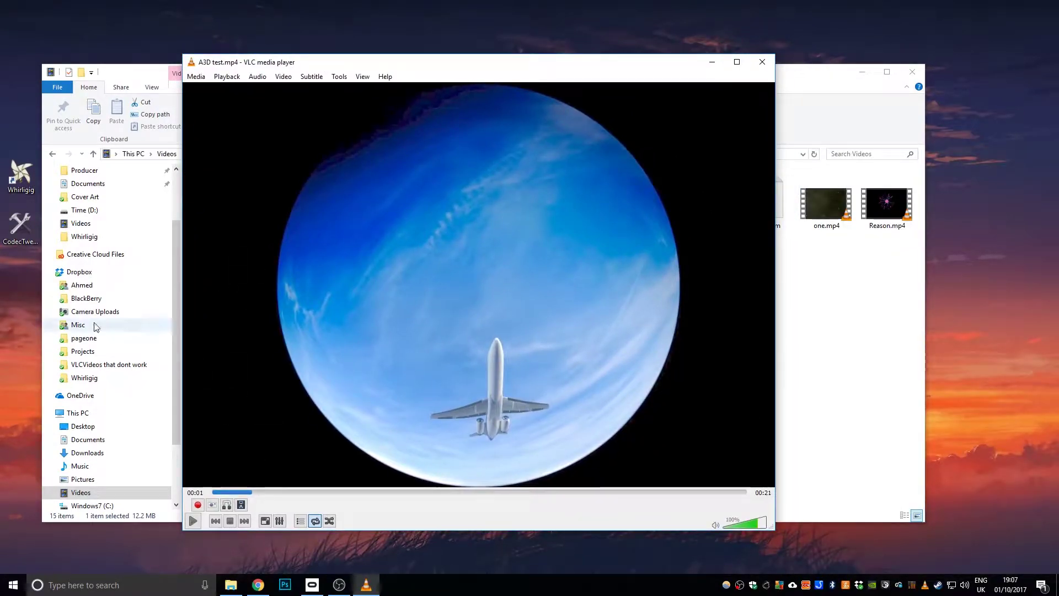
pyautogui.moveTo(182, 333); pyautogui.dragTo(481, 340)
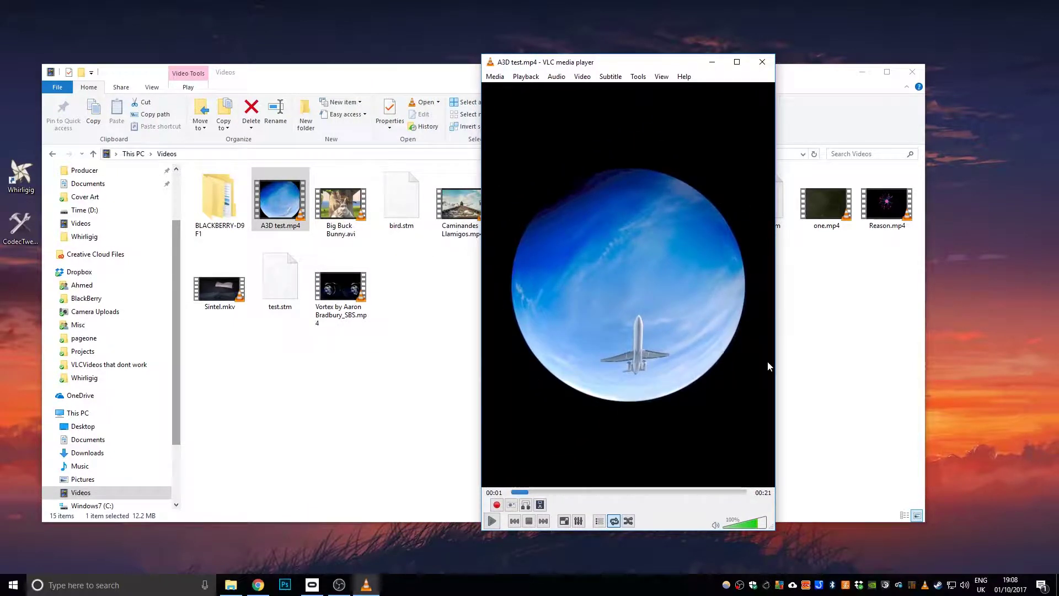
pyautogui.click(762, 62)
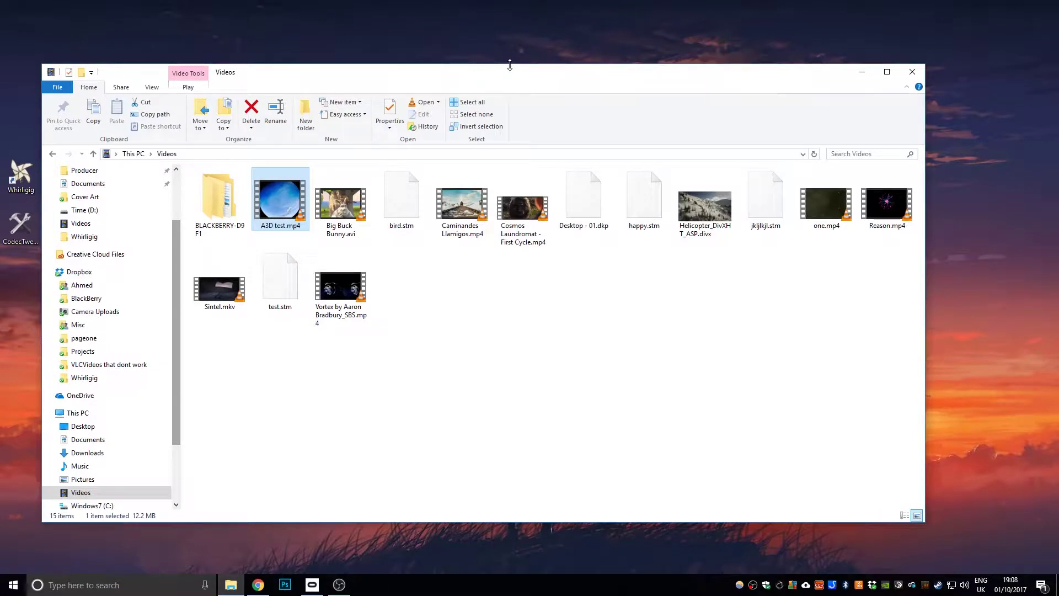
# Step: Move the File Explorer window aside to uncover the ffdshow installer on the desktop, and close File Explorer
pyautogui.moveTo(463, 81); pyautogui.dragTo(519, 76)
pyautogui.click(27, 268)
pyautogui.moveTo(27, 267); pyautogui.dragTo(26, 271)
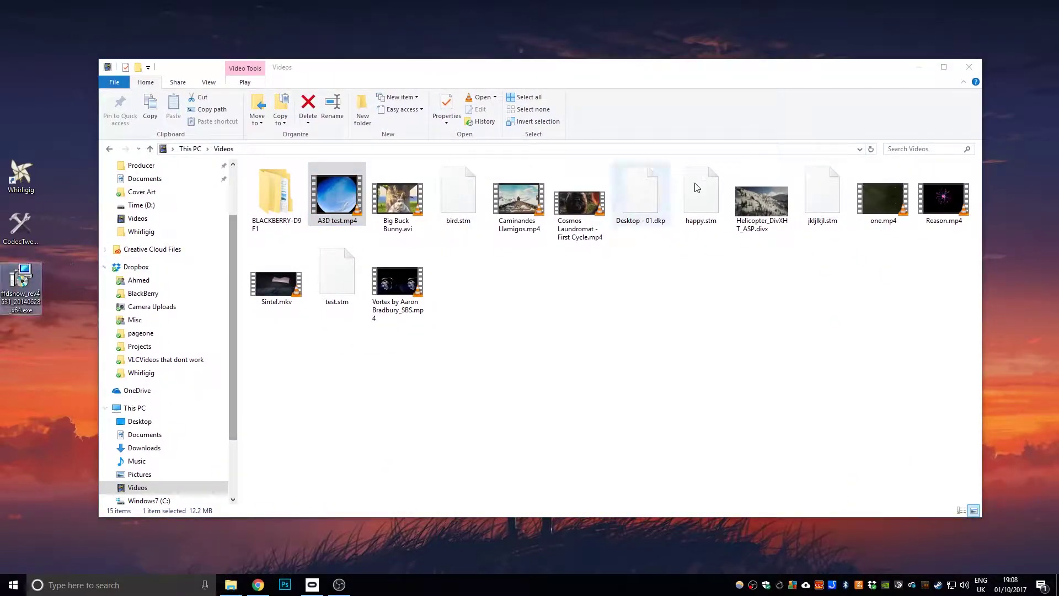
pyautogui.click(969, 68)
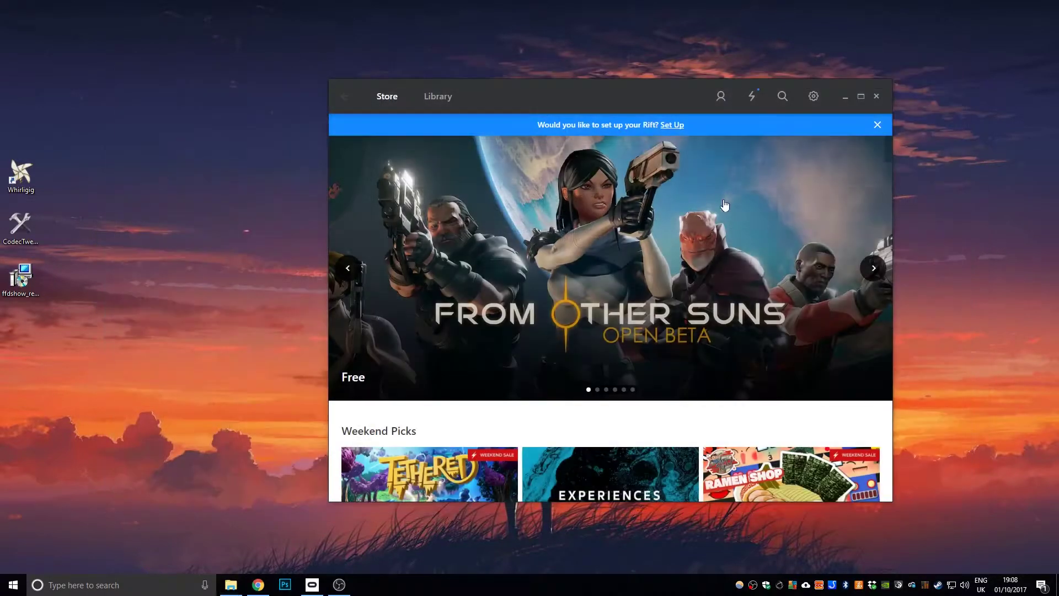
# Step: Install ffdshow in English with the default components and 2.0 (stereo) speakers, finishing with the option to run video decoder configuration
pyautogui.doubleClick(22, 279)
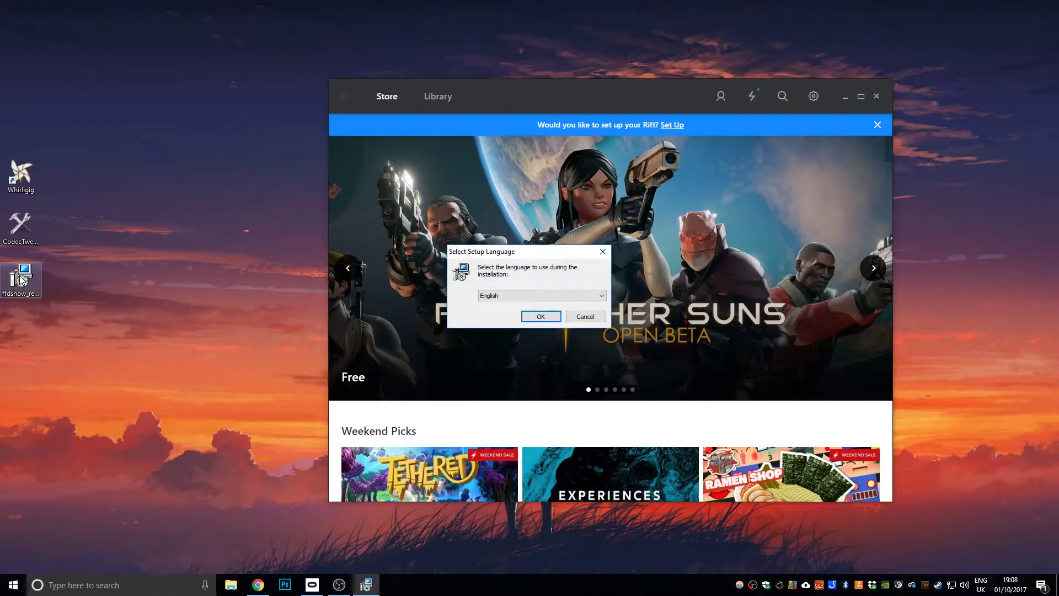
pyautogui.click(541, 316)
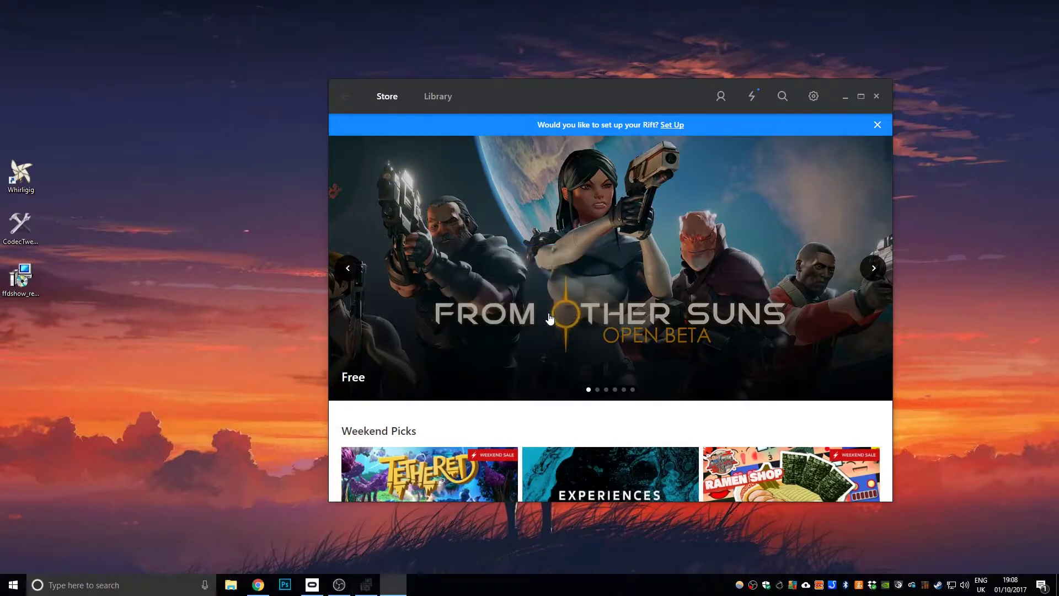
pyautogui.click(584, 379)
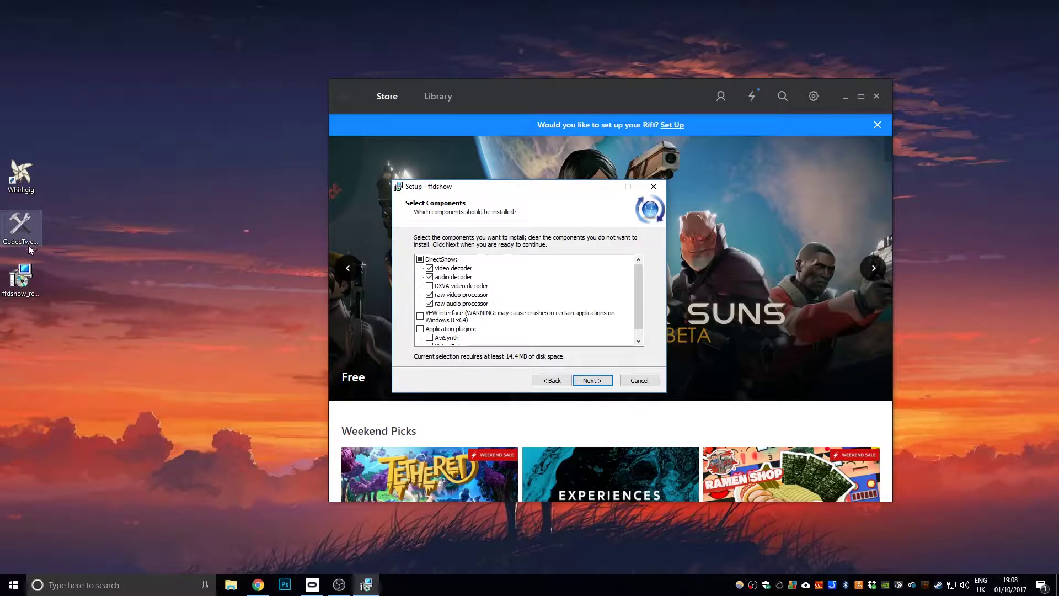
pyautogui.click(581, 385)
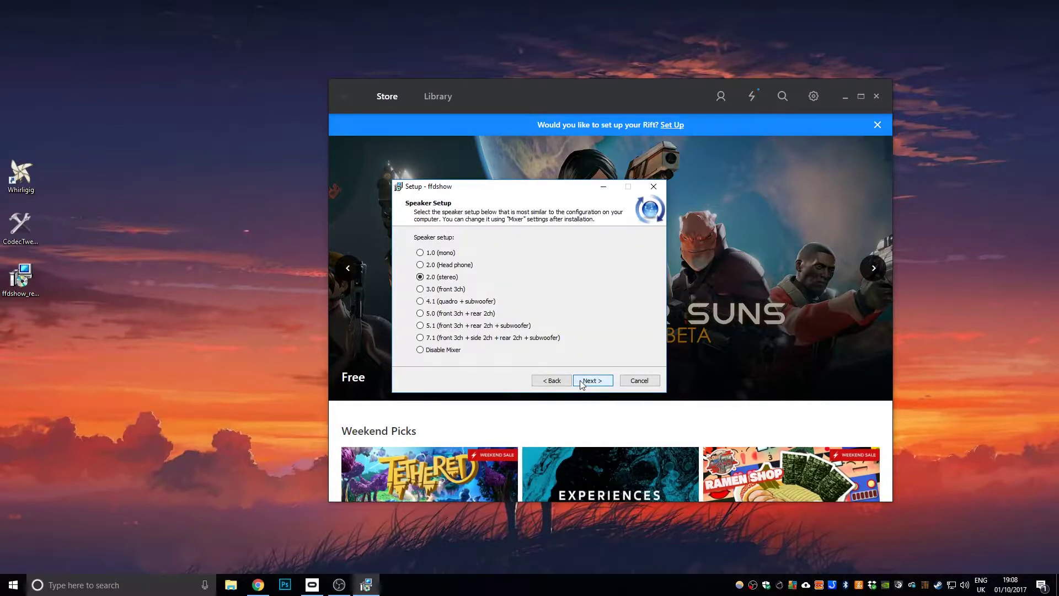
pyautogui.click(581, 385)
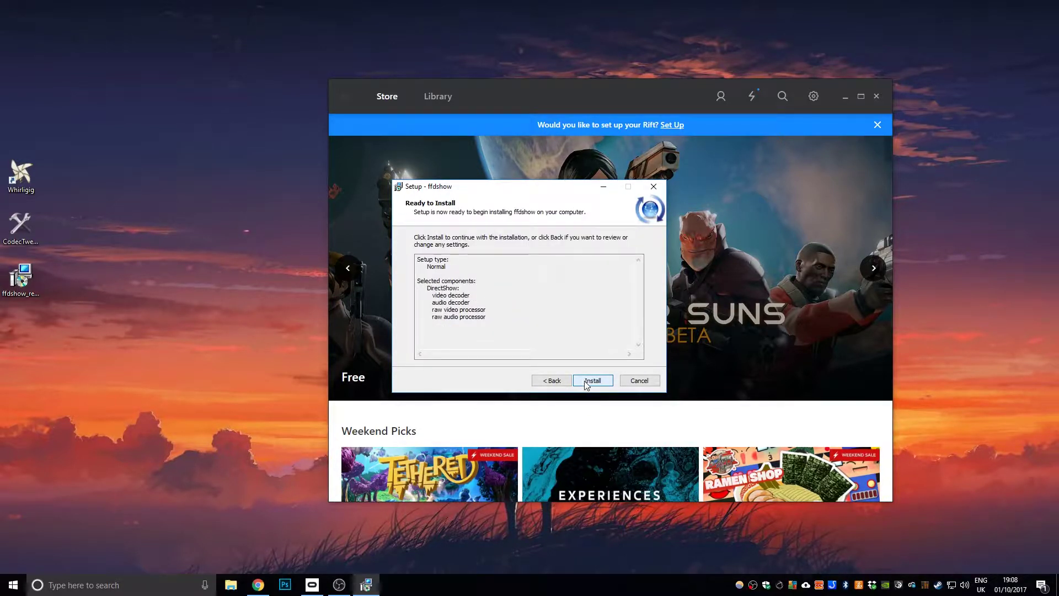
pyautogui.click(586, 384)
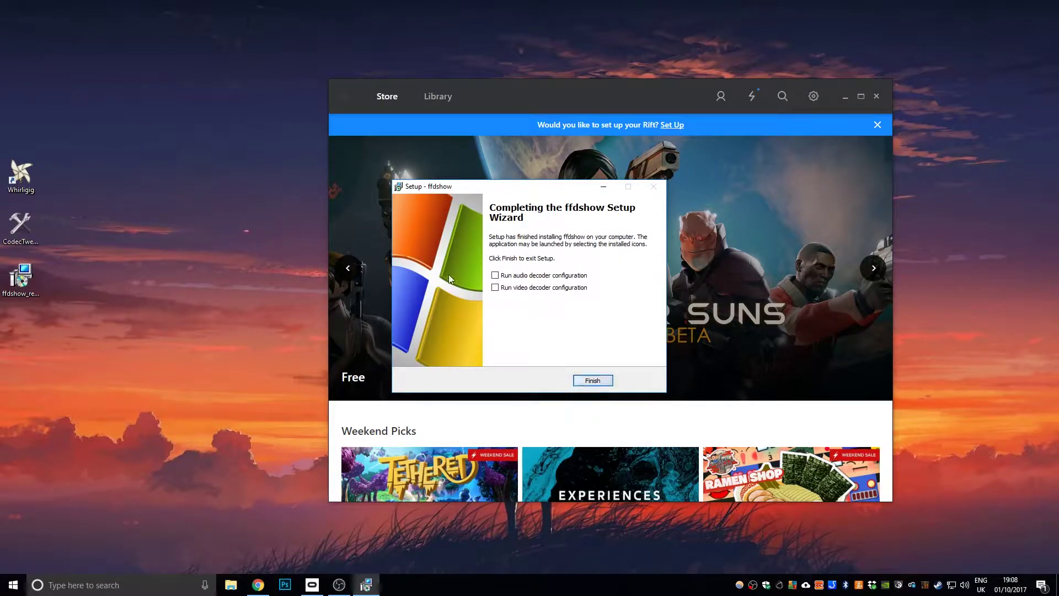
pyautogui.click(496, 287)
pyautogui.click(589, 384)
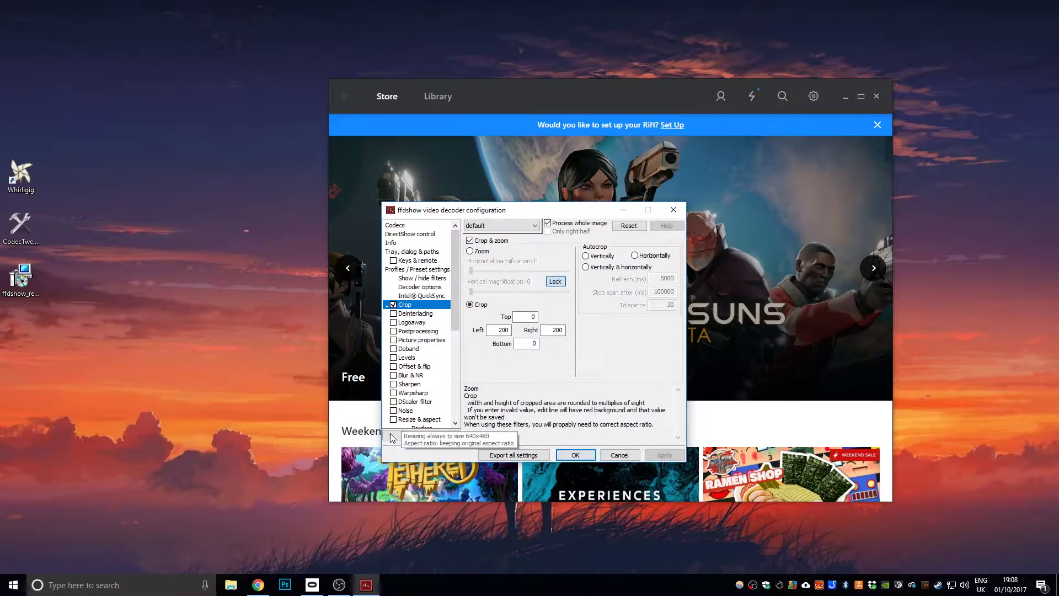
# Step: Disable the Crop filter in the ffdshow video decoder configuration and save the settings
pyautogui.click(417, 261)
pyautogui.click(415, 313)
pyautogui.click(416, 323)
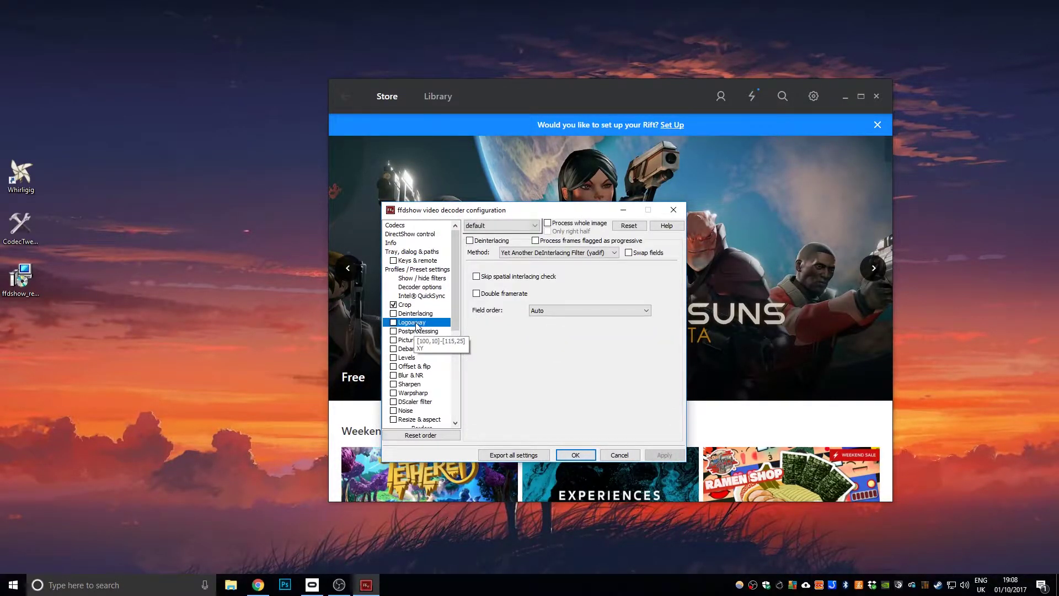
pyautogui.click(417, 331)
pyautogui.click(414, 314)
pyautogui.click(394, 306)
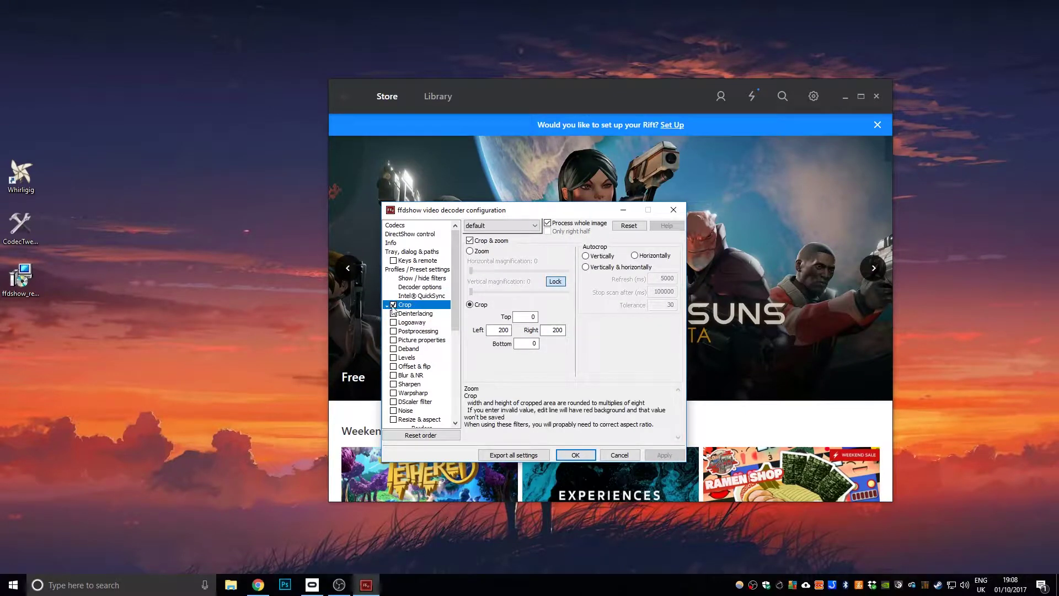
pyautogui.click(394, 305)
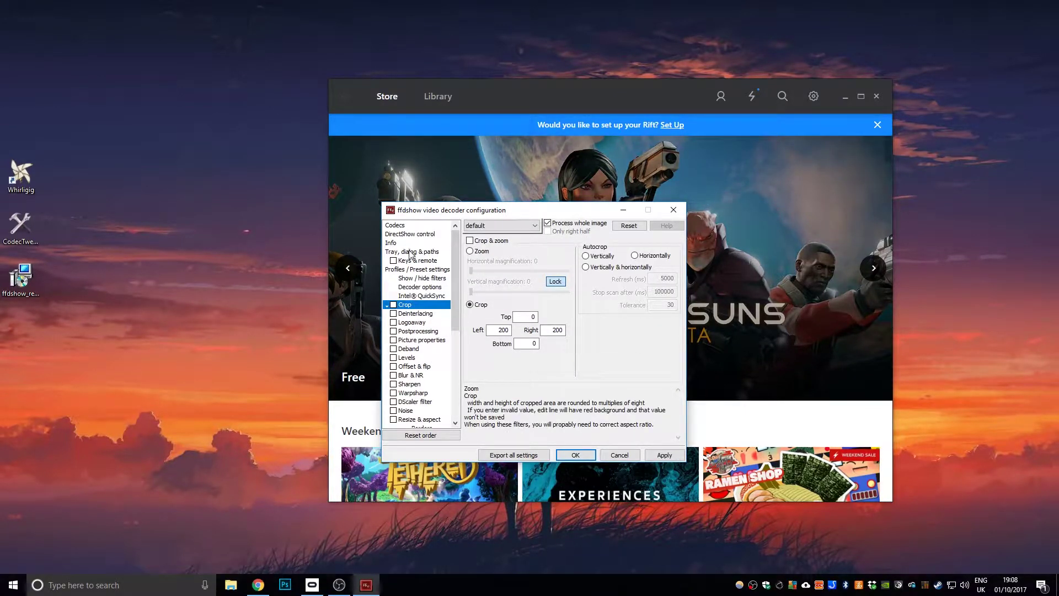
pyautogui.click(429, 261)
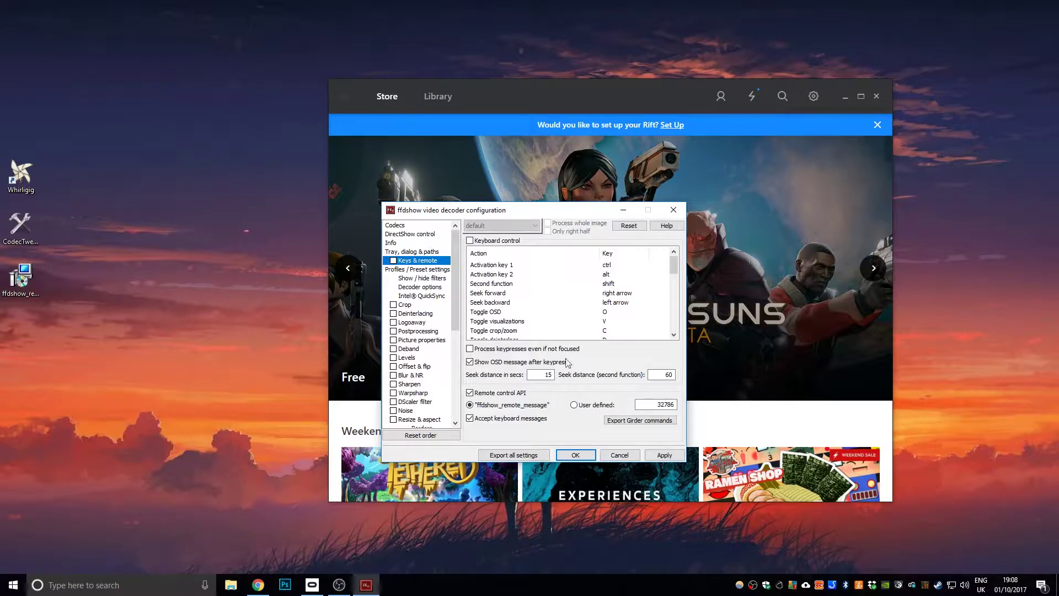
pyautogui.click(575, 455)
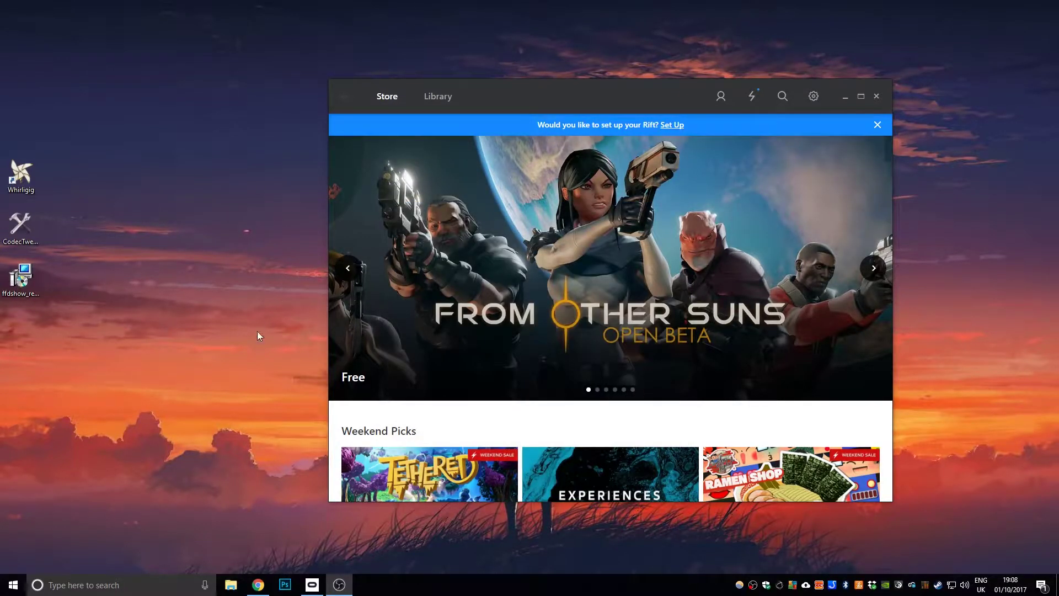
# Step: Set the preferred 64-bit decoders for XVID, DIVX and MP4V to ffdshow in Codec Tweak Tool
pyautogui.click(26, 230)
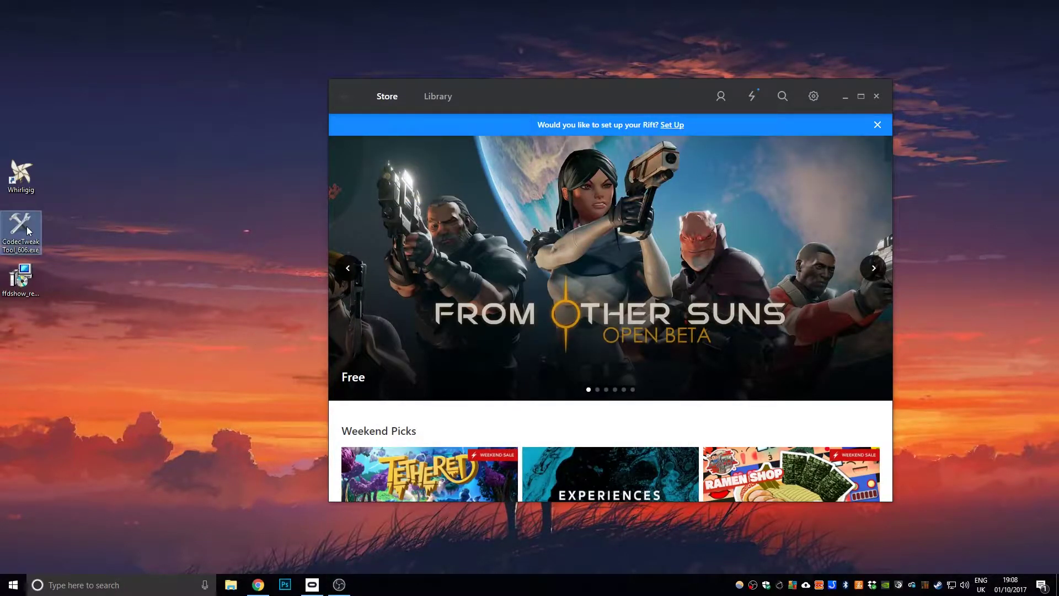
pyautogui.doubleClick(27, 227)
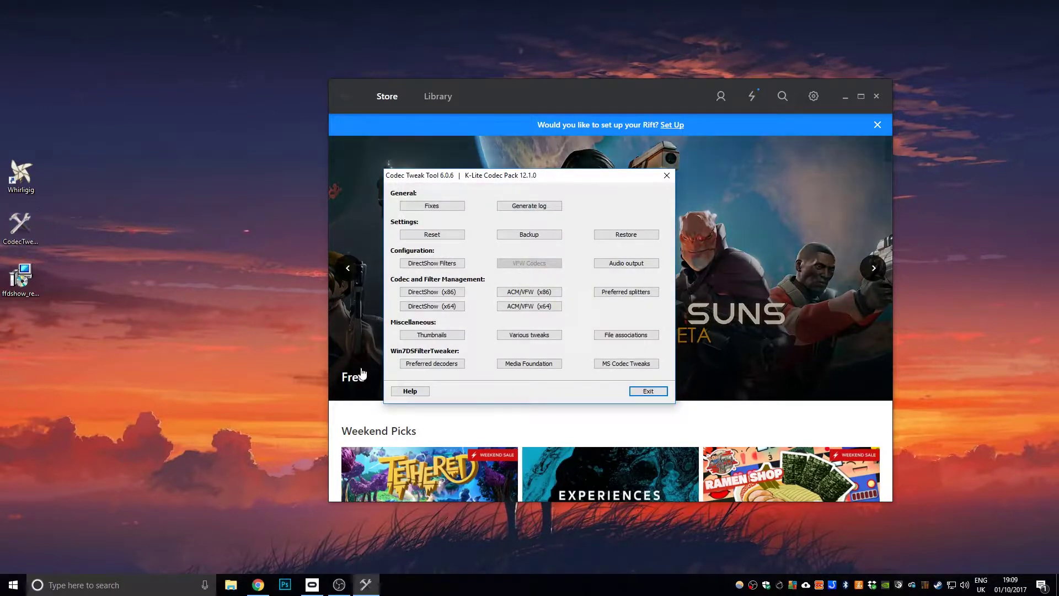
pyautogui.click(435, 364)
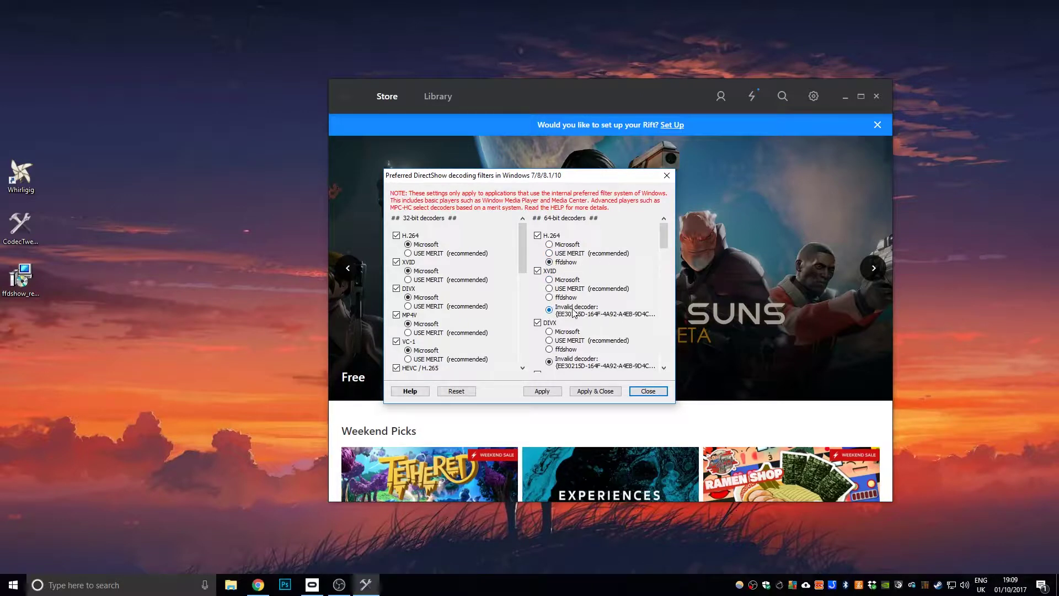
pyautogui.moveTo(667, 236)
pyautogui.mouseDown()
pyautogui.moveTo(665, 253)
pyautogui.moveTo(667, 232)
pyautogui.mouseUp()
pyautogui.click(550, 297)
pyautogui.scroll(-2, 549, 358)
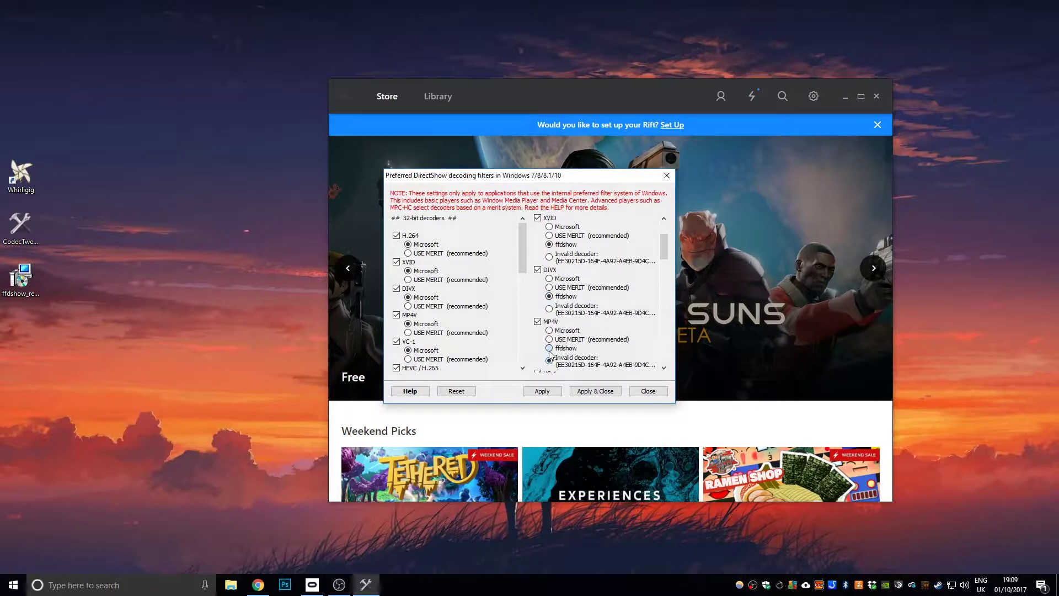
pyautogui.click(550, 348)
# Step: Set the preferred 64-bit decoders for MP3, MP2 and MP1 to ffdshow
pyautogui.scroll(-3, 550, 351)
pyautogui.scroll(-3, 549, 358)
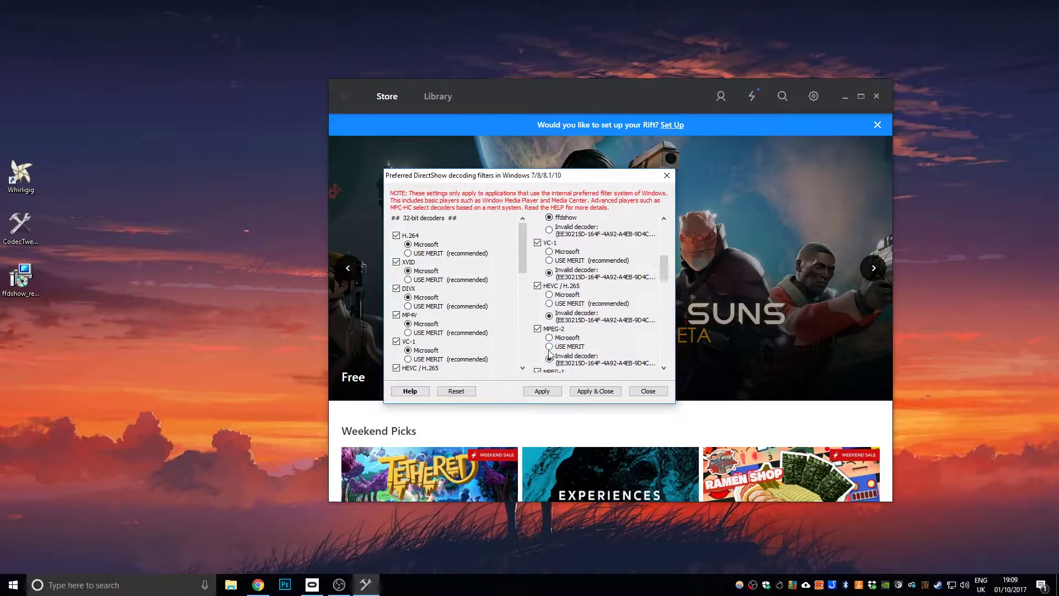
pyautogui.scroll(-3, 544, 337)
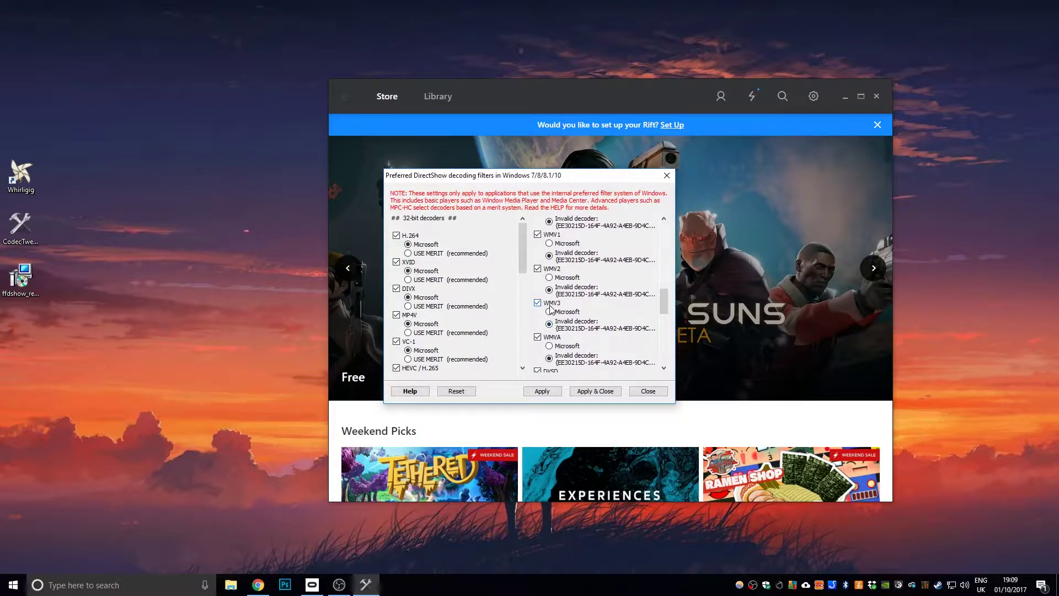
pyautogui.scroll(-3, 547, 331)
pyautogui.scroll(-2, 544, 336)
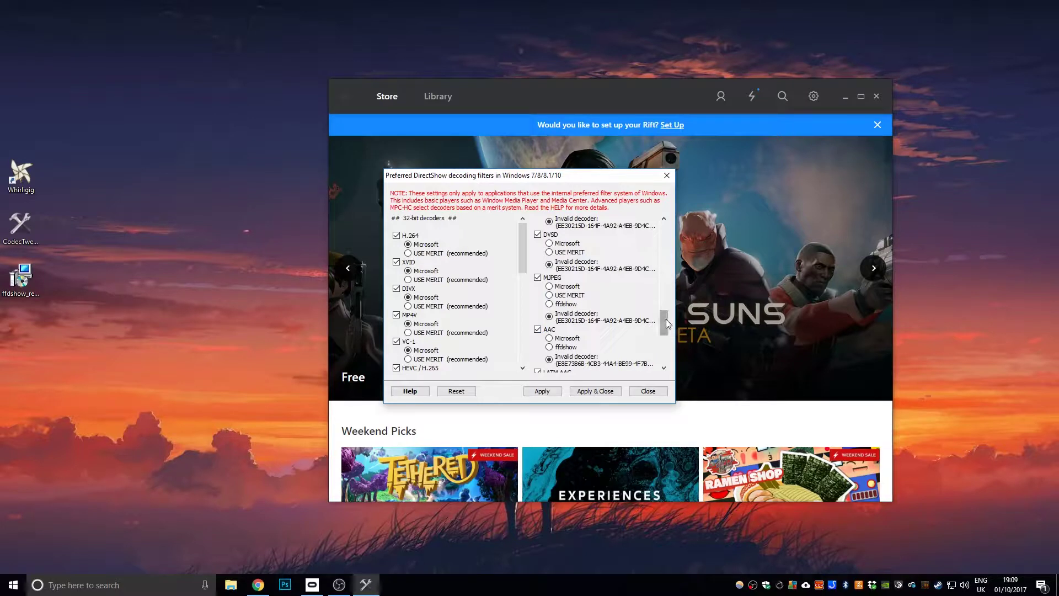
pyautogui.scroll(-5, 563, 308)
pyautogui.click(560, 287)
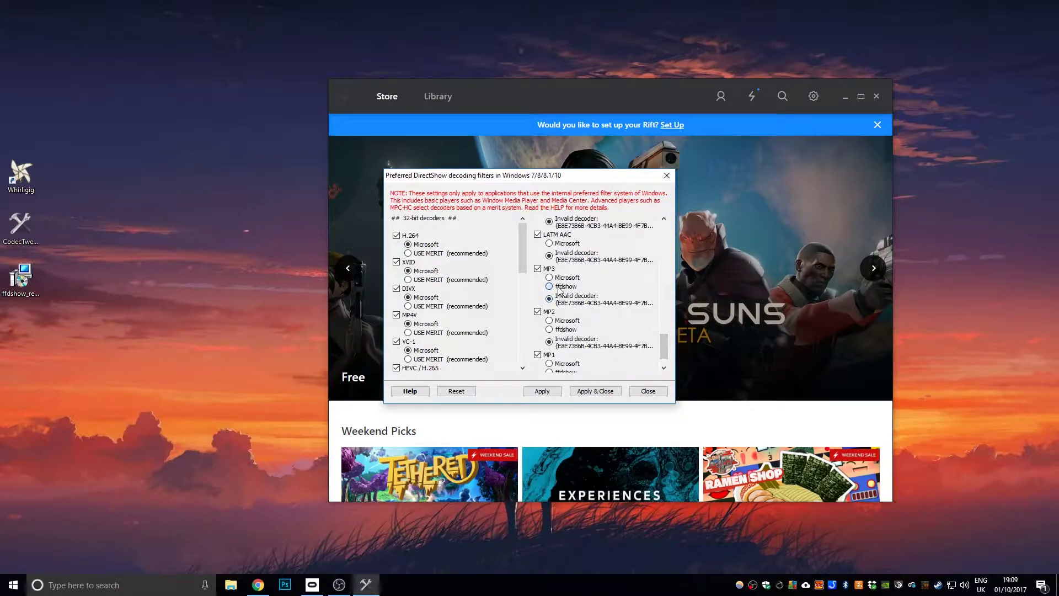
pyautogui.click(556, 330)
pyautogui.scroll(-1, 563, 353)
pyautogui.click(563, 347)
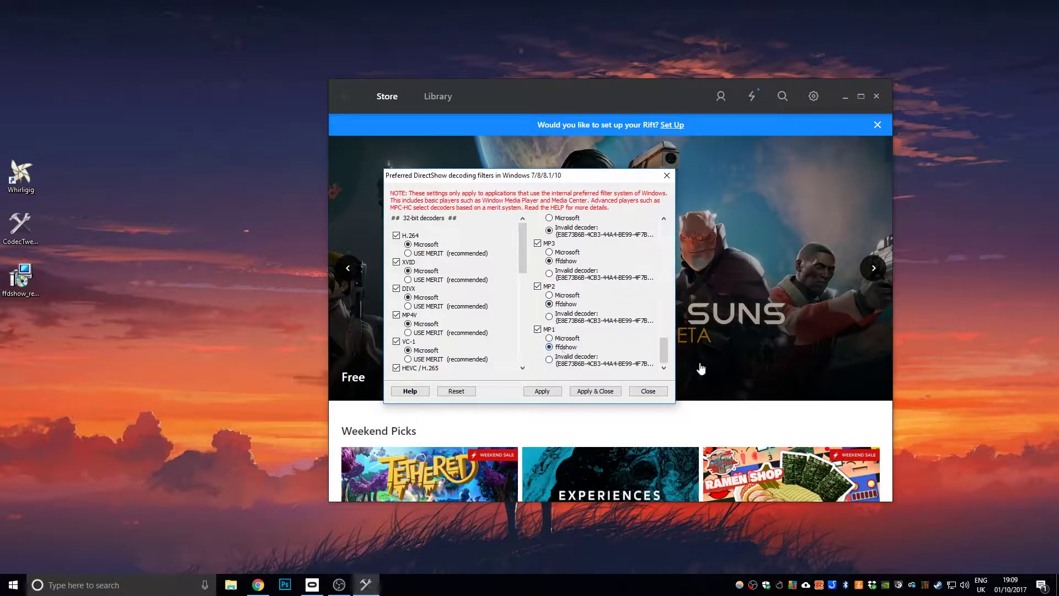
# Step: Review the first 64-bit decoder choices, close the preferred decoder settings, and exit Codec Tweak Tool
pyautogui.moveTo(663, 350); pyautogui.dragTo(683, 220)
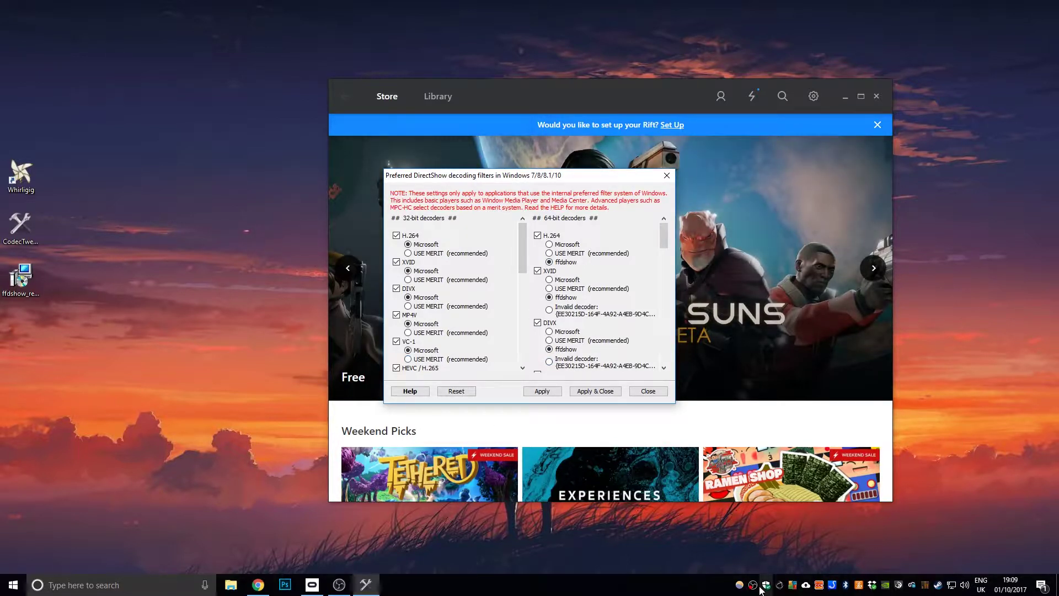
pyautogui.click(645, 394)
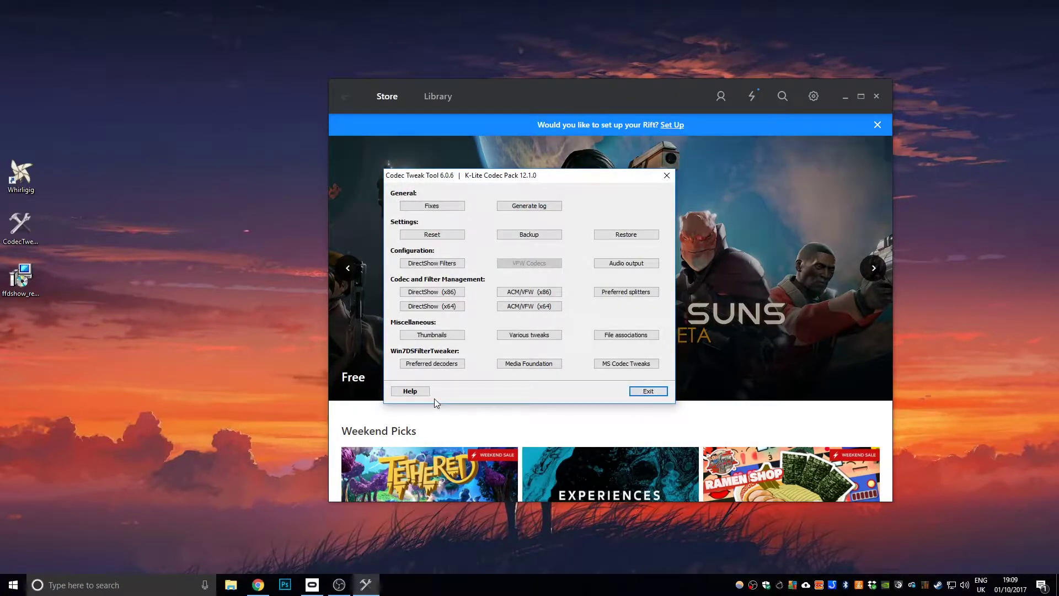
pyautogui.click(647, 391)
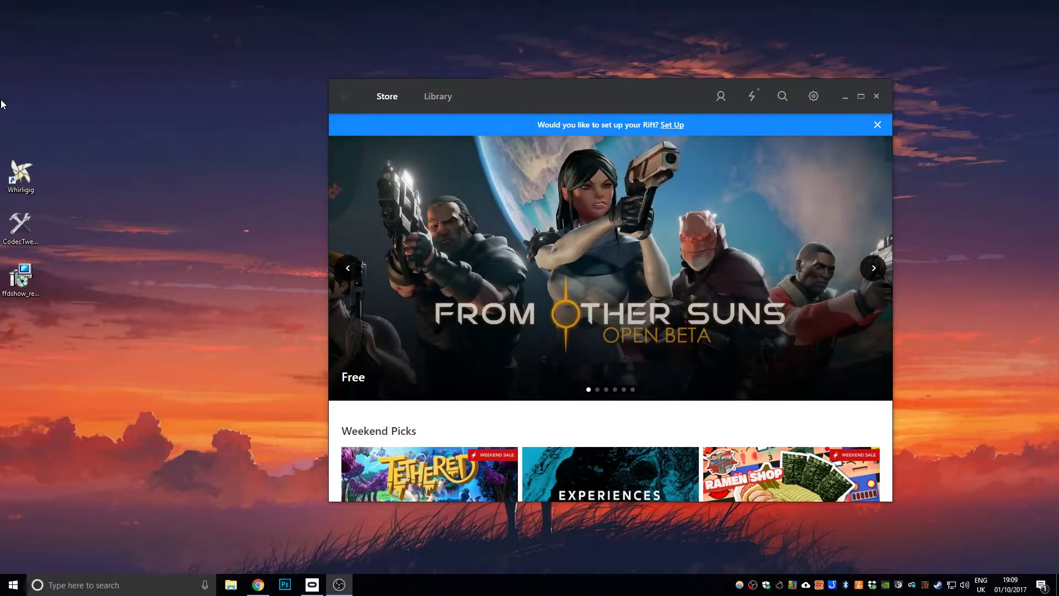
# Step: Launch Whirligig and set the light blue colour theme as the background behind the A3D test video
pyautogui.doubleClick(27, 175)
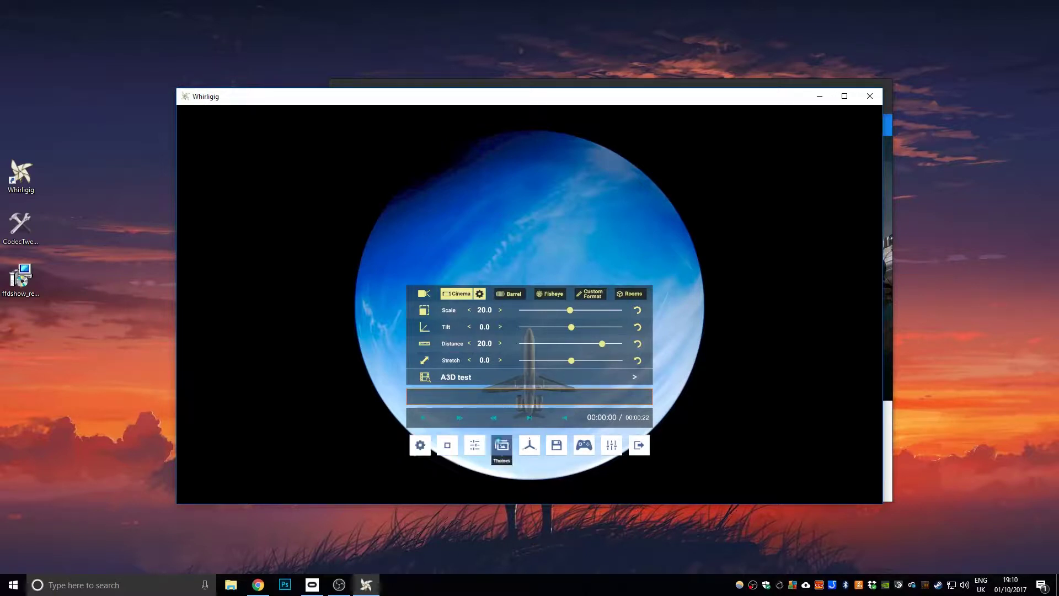
pyautogui.click(501, 446)
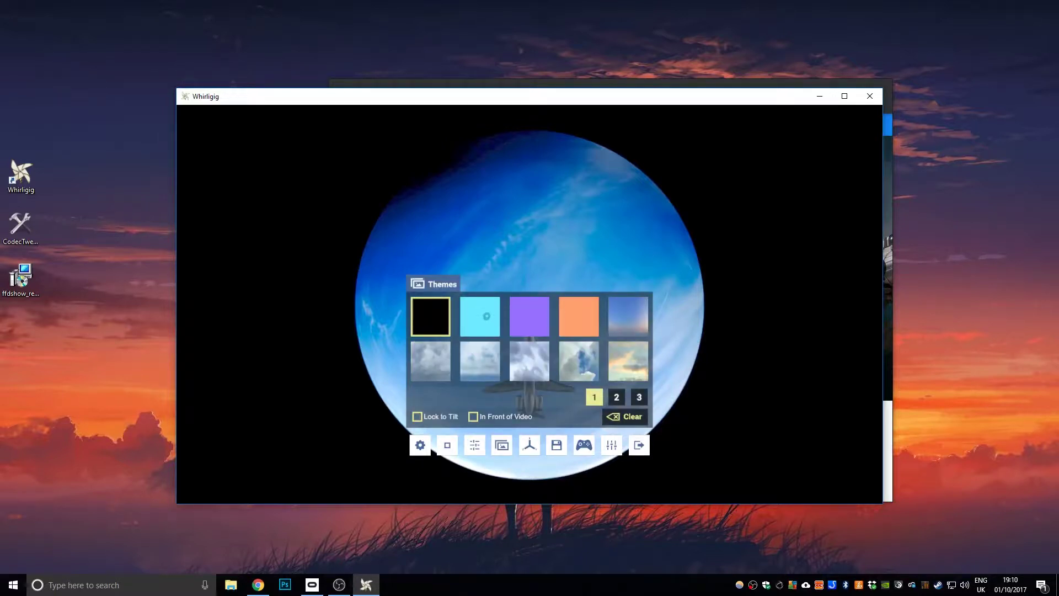
pyautogui.click(487, 316)
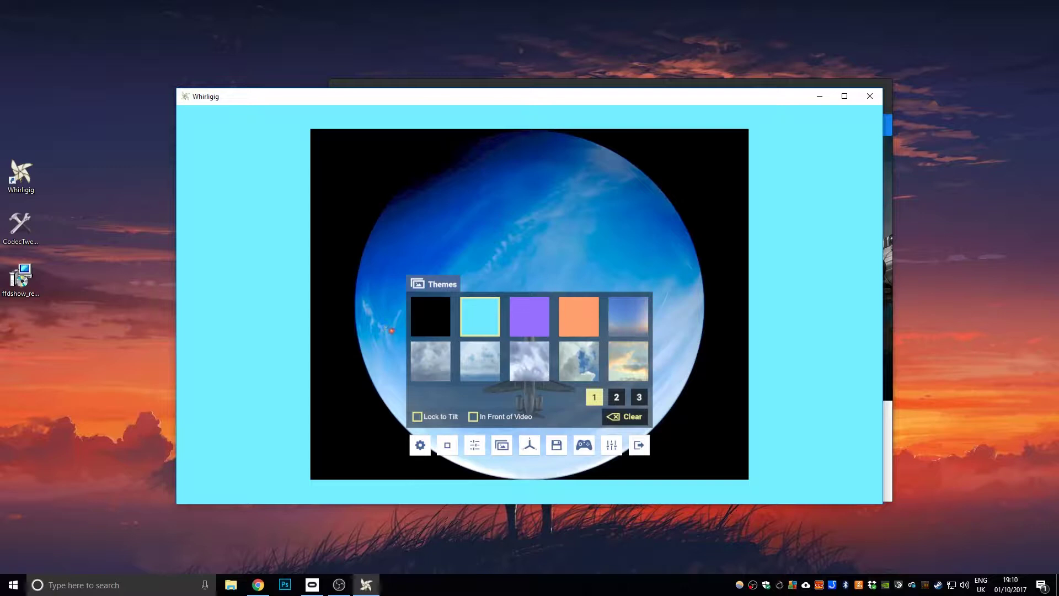
pyautogui.click(391, 330)
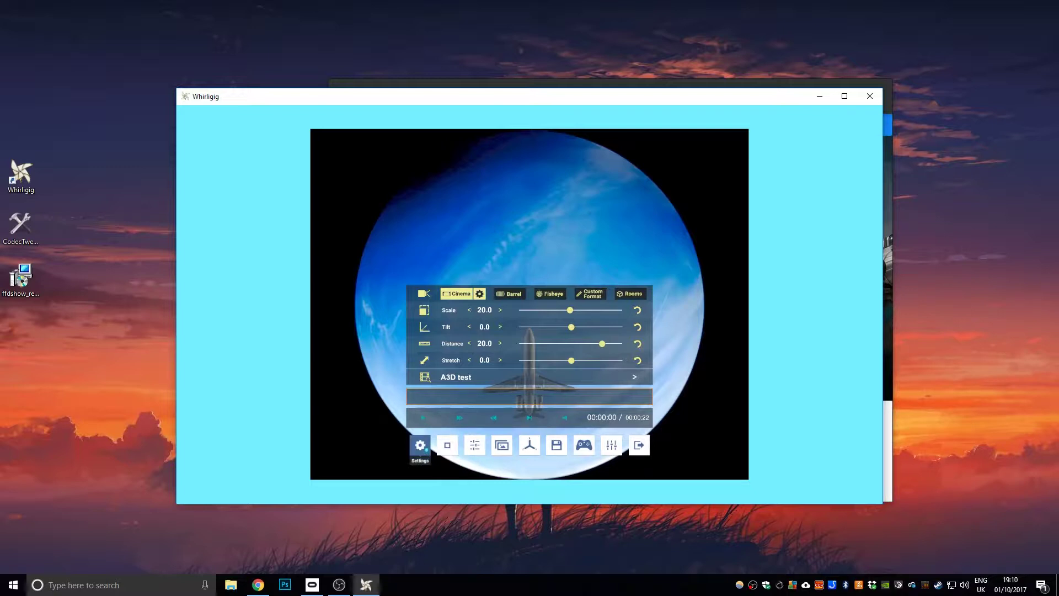
# Step: Switch Whirligig's video render path to Direct Show in the settings
pyautogui.click(425, 449)
pyautogui.click(551, 287)
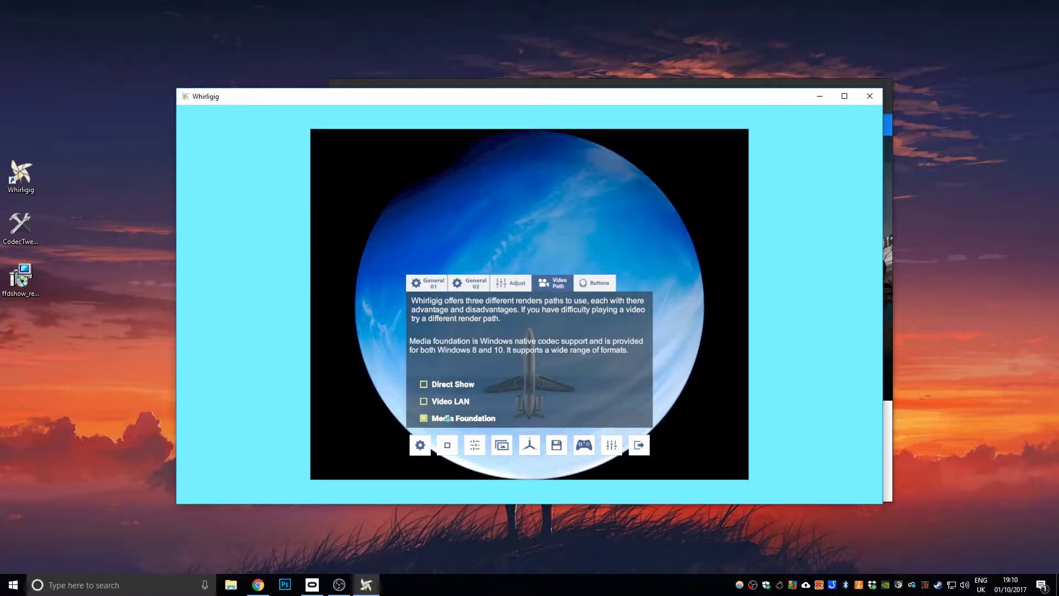
pyautogui.moveTo(424, 385)
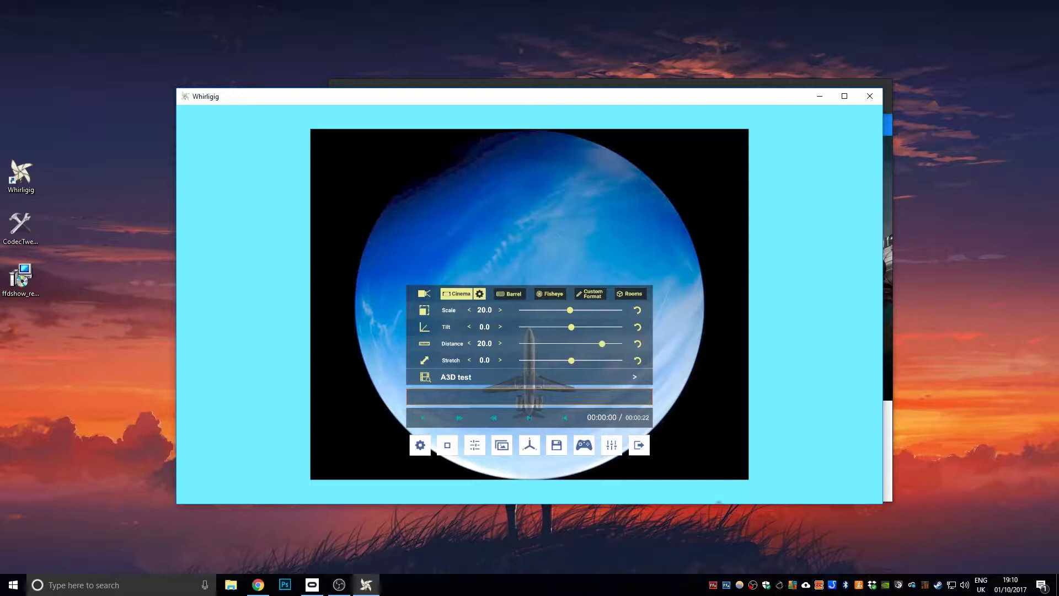
pyautogui.click(420, 445)
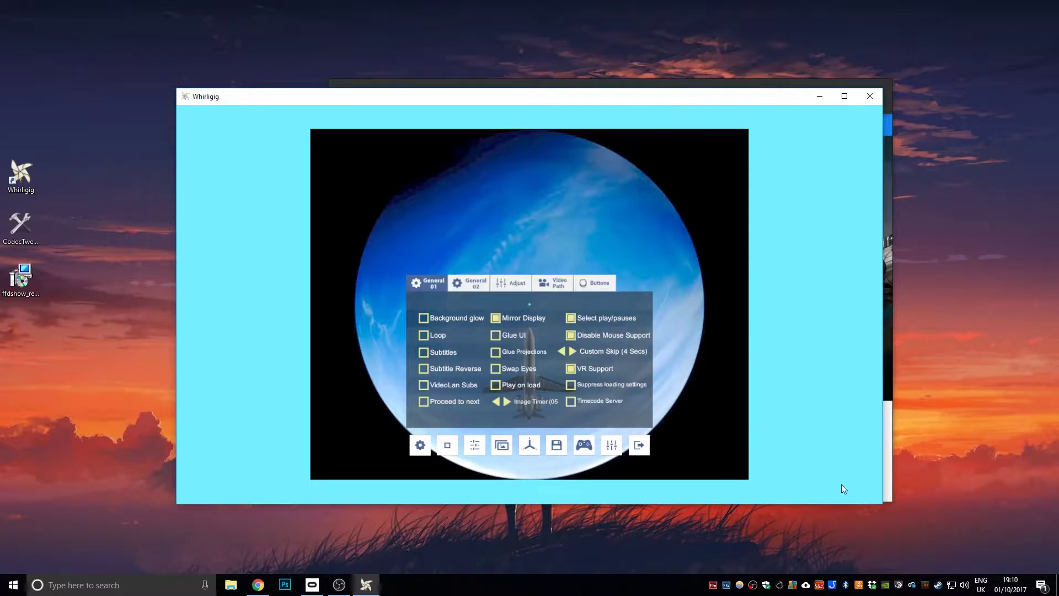
# Step: Open the ffdshow video decoder configuration for the playing video and place its window beside the Whirligig window
pyautogui.click(714, 586)
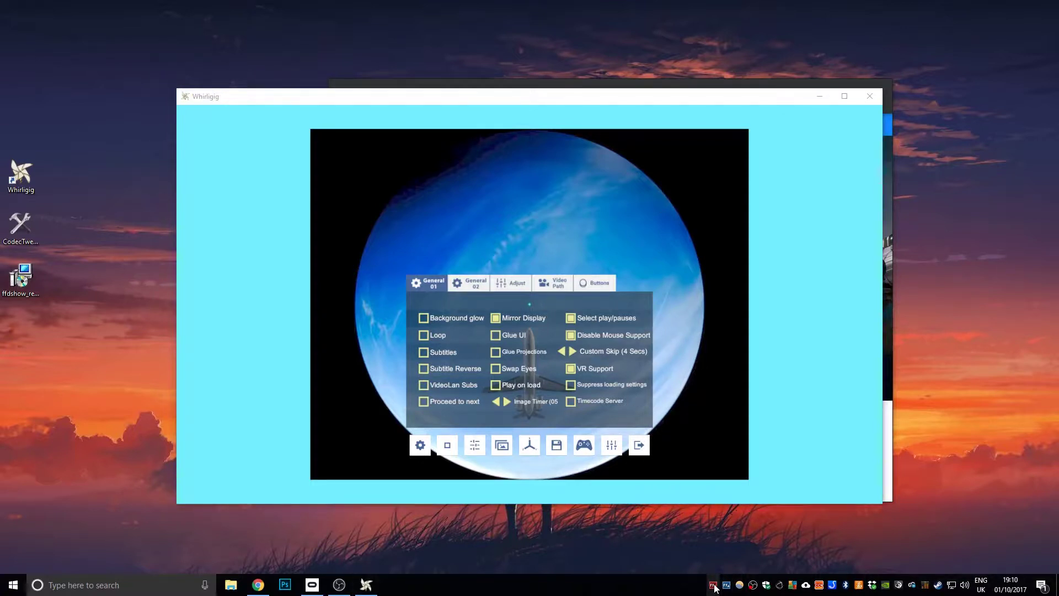
pyautogui.moveTo(712, 588)
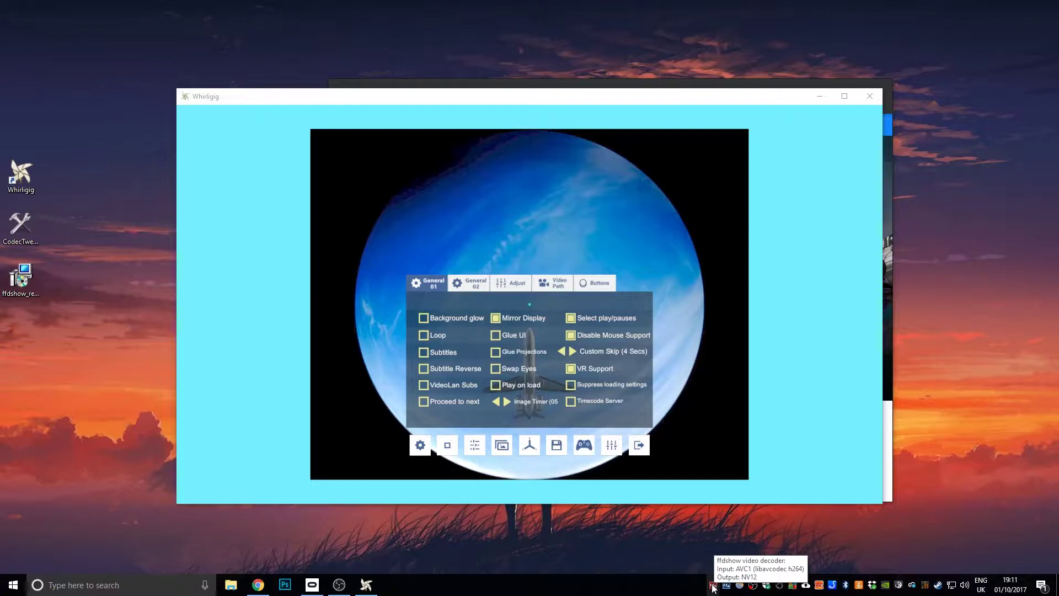
pyautogui.doubleClick(712, 588)
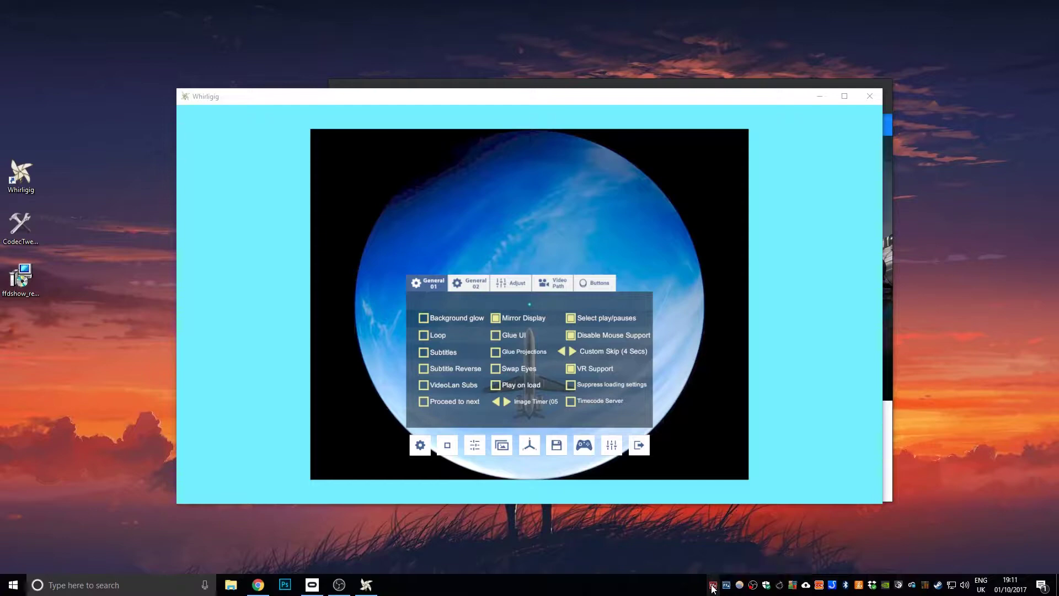
pyautogui.moveTo(500, 219); pyautogui.dragTo(367, 194)
pyautogui.moveTo(366, 584)
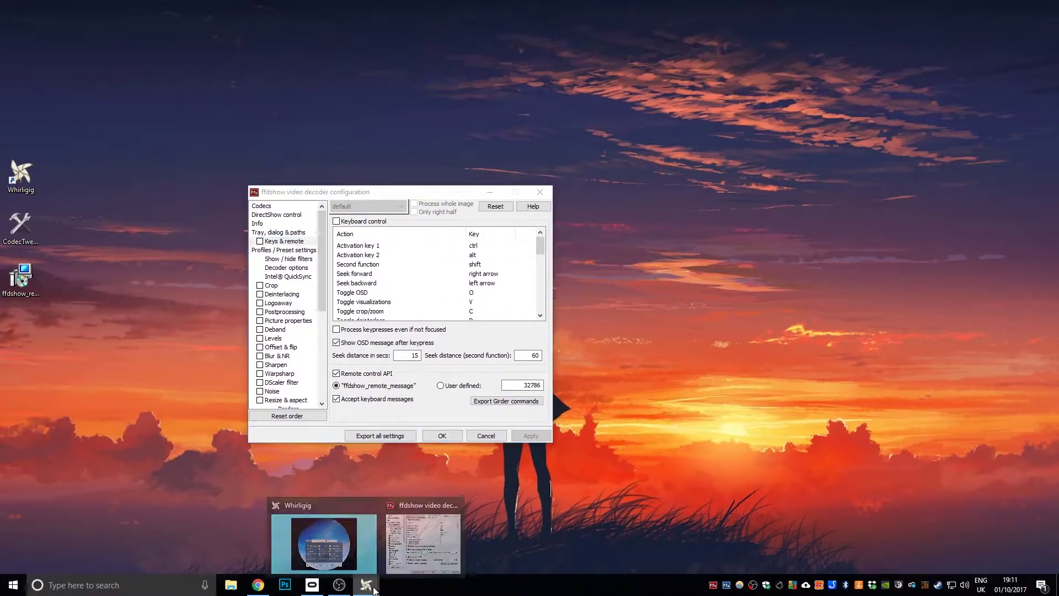
pyautogui.click(337, 501)
pyautogui.moveTo(399, 98); pyautogui.dragTo(565, 96)
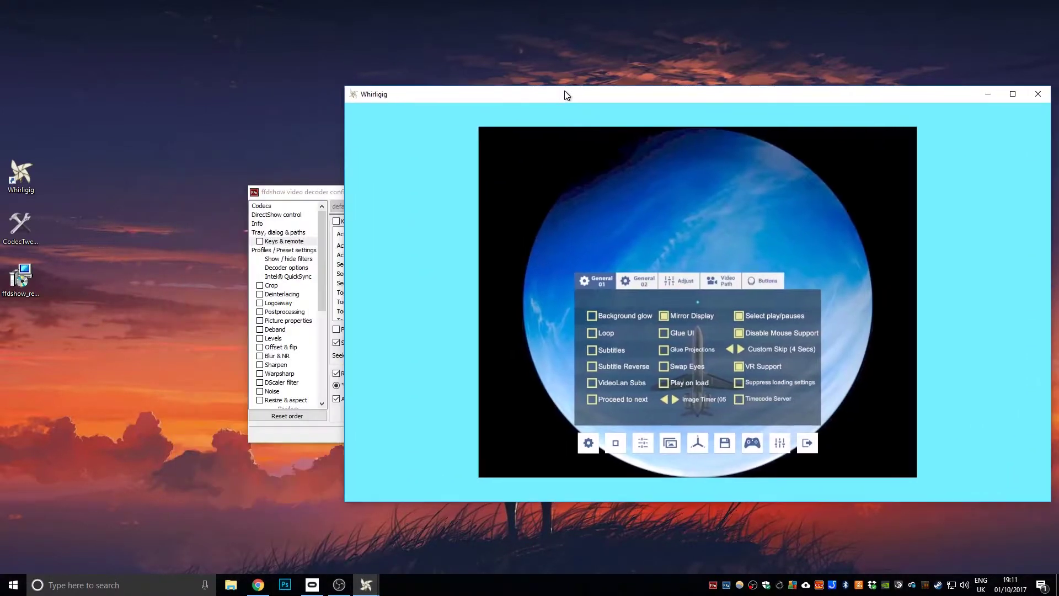
pyautogui.moveTo(271, 193); pyautogui.dragTo(77, 175)
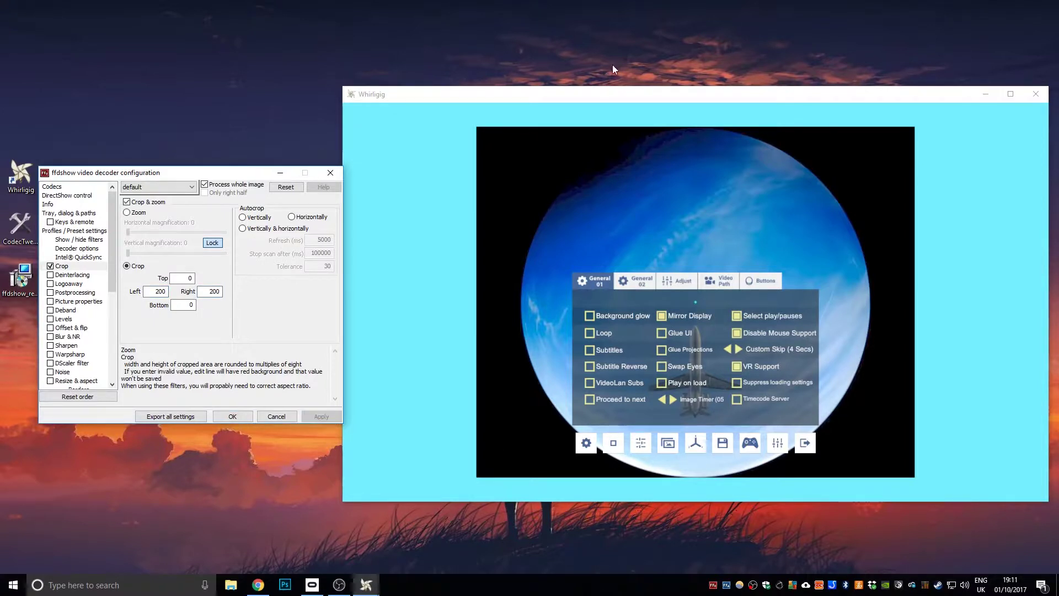
# Step: Set ffdshow's left and right crop to 100 and check the A3D test playback in Whirligig
pyautogui.click(611, 99)
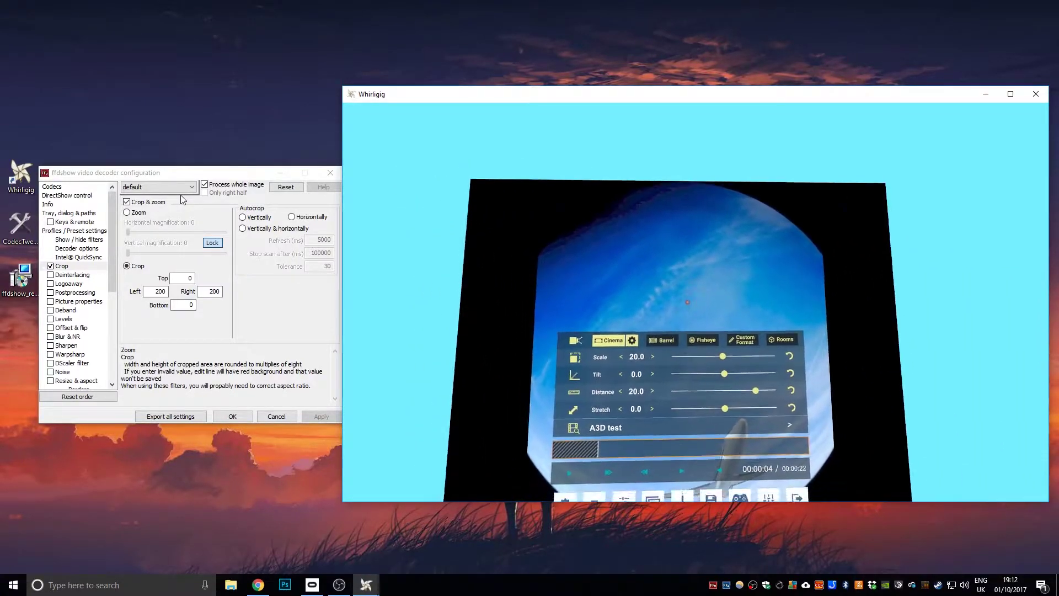
pyautogui.click(201, 172)
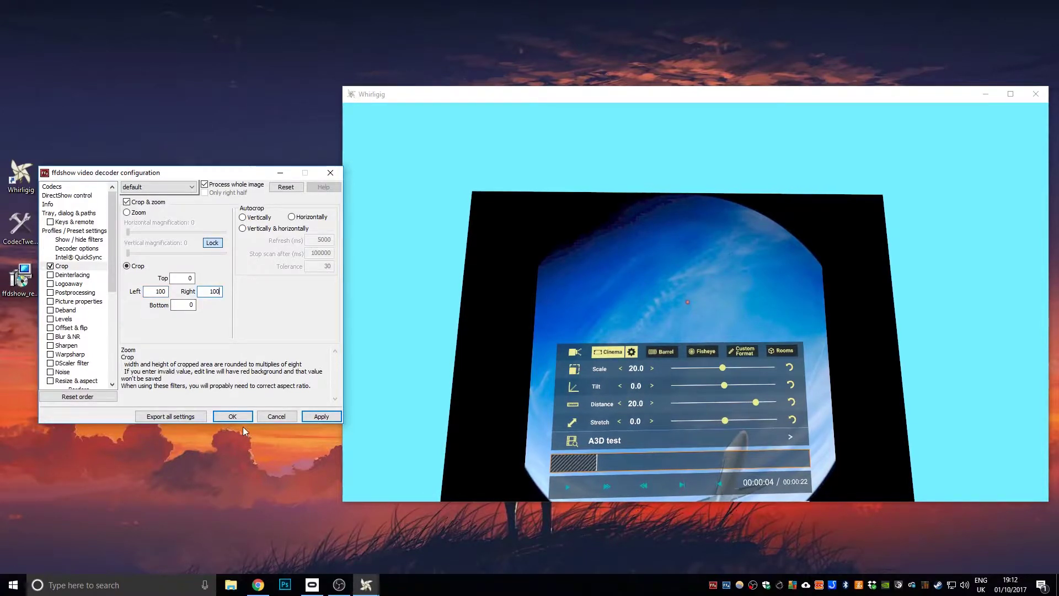
pyautogui.click(523, 97)
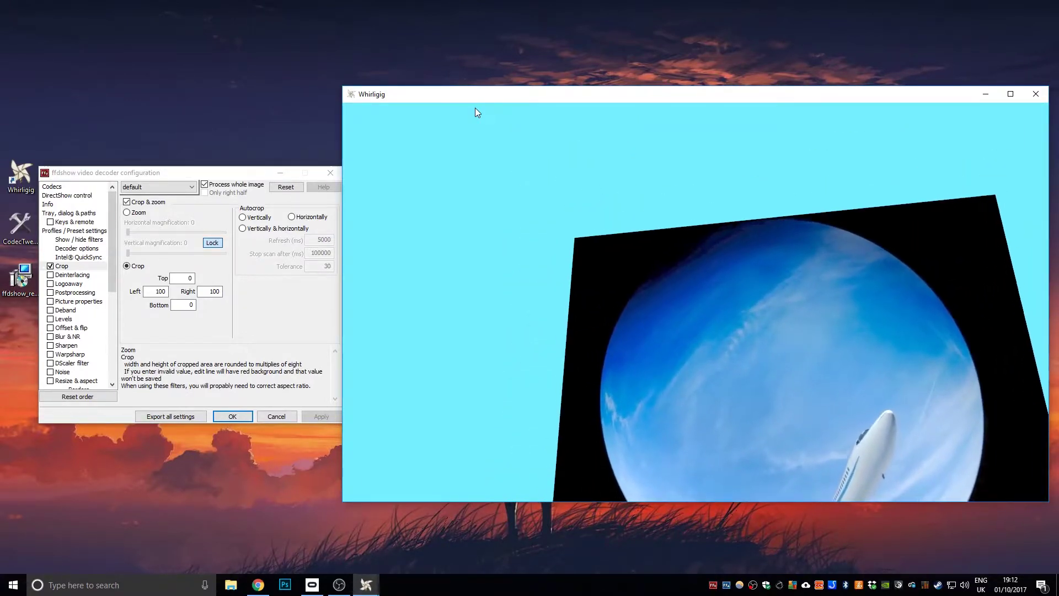
pyautogui.moveTo(550, 252)
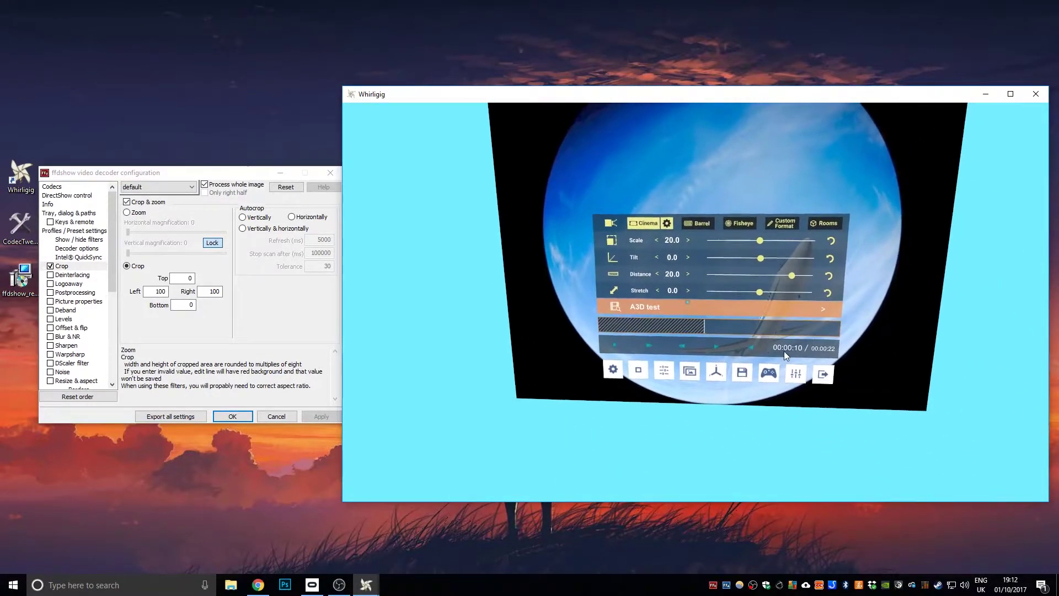
pyautogui.click(667, 337)
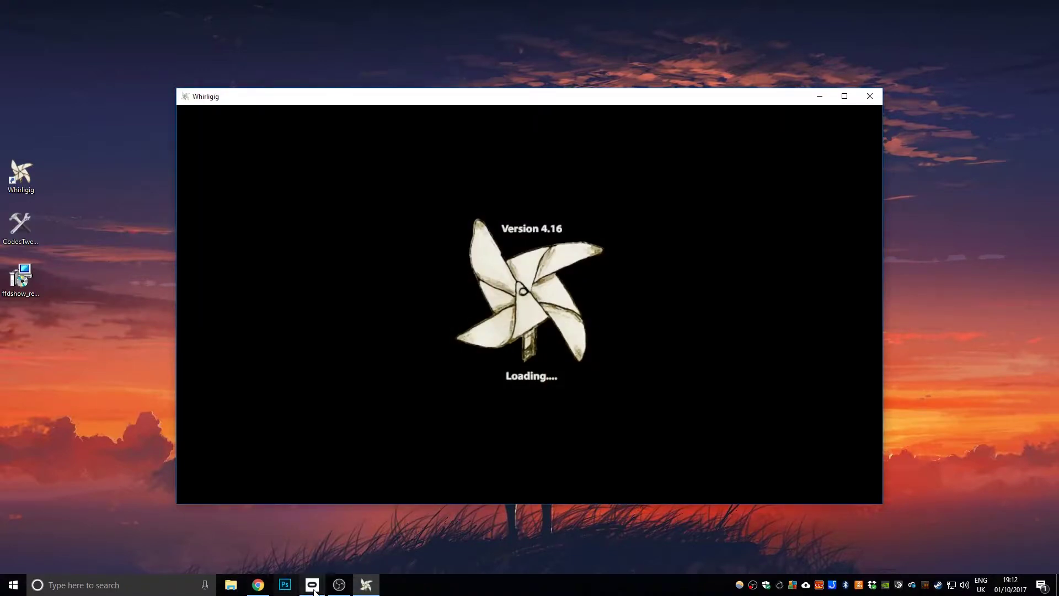
# Step: Set the left and right crop values to 110 in the ffdshow video decoder configuration and apply them
pyautogui.moveTo(304, 593)
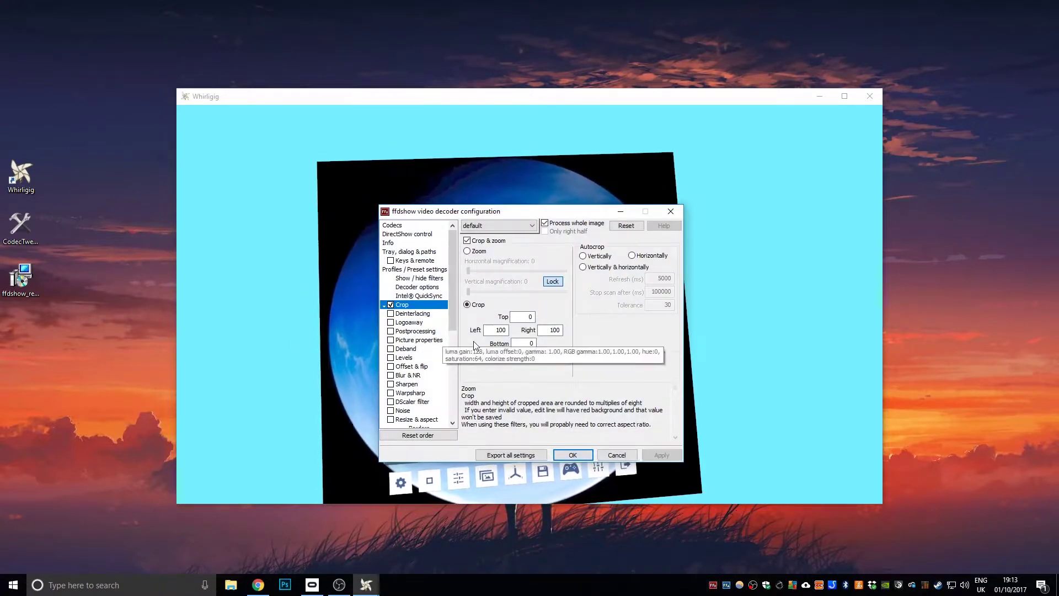
pyautogui.doubleClick(497, 330)
pyautogui.write('1')
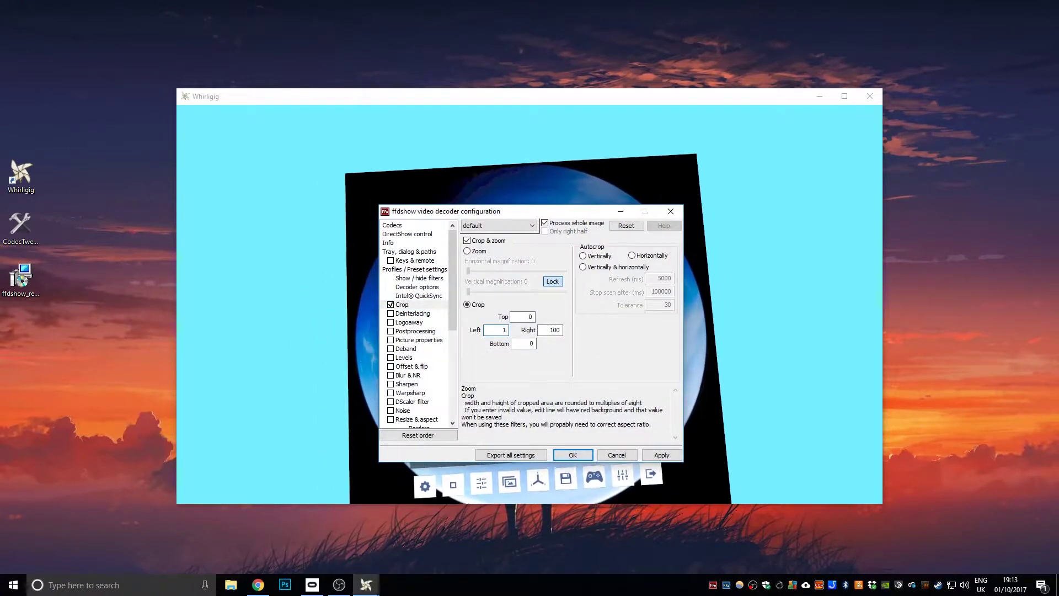
pyautogui.write('10')
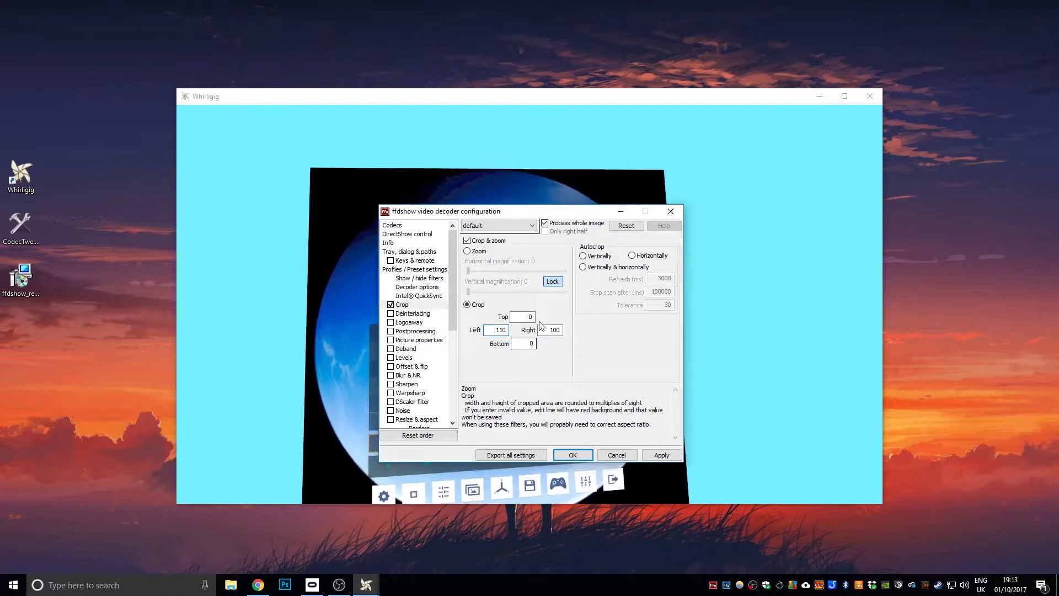
pyautogui.doubleClick(551, 329)
pyautogui.write('11')
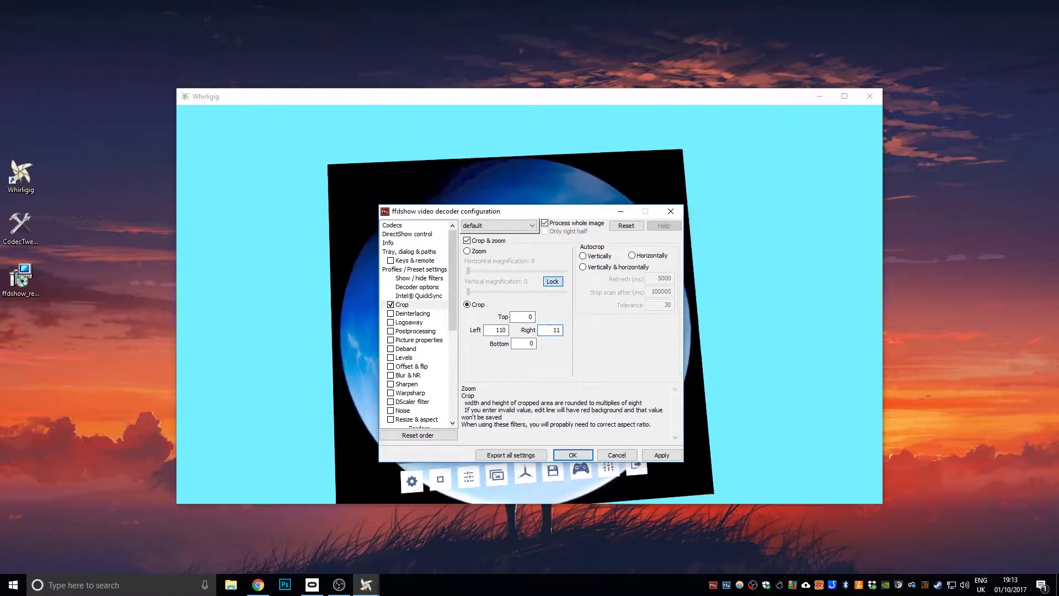
pyautogui.write('0')
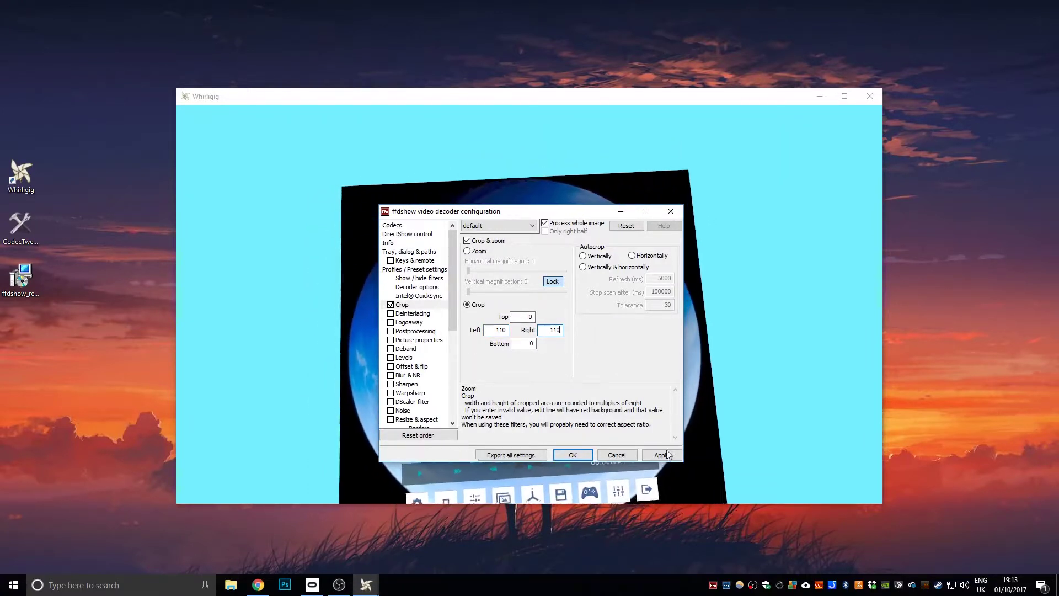
pyautogui.click(662, 454)
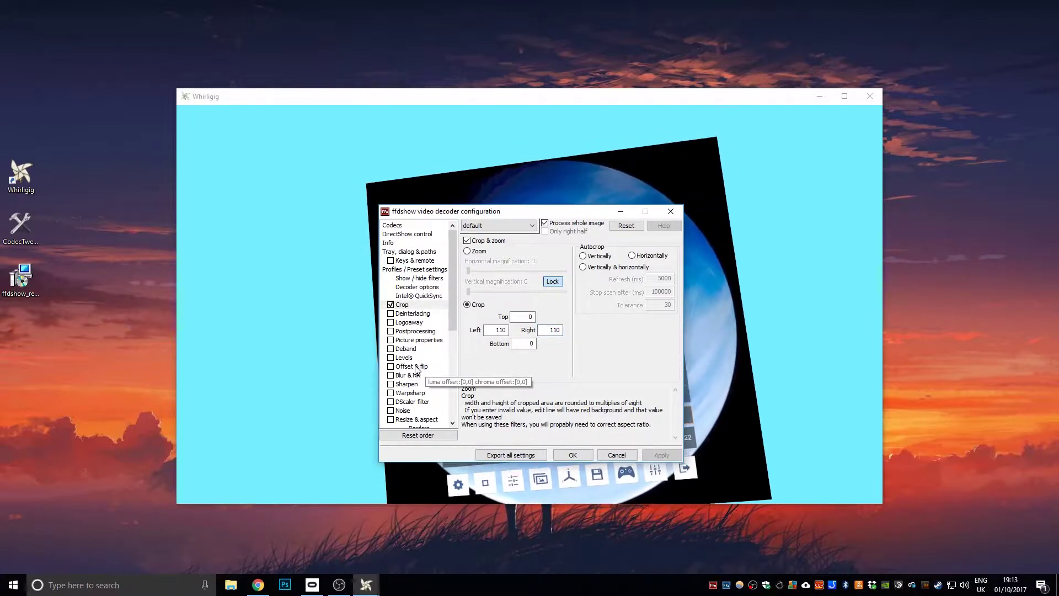
# Step: Reload A3D test in Whirligig by switching to Big Buck Bunny and back
pyautogui.click(227, 173)
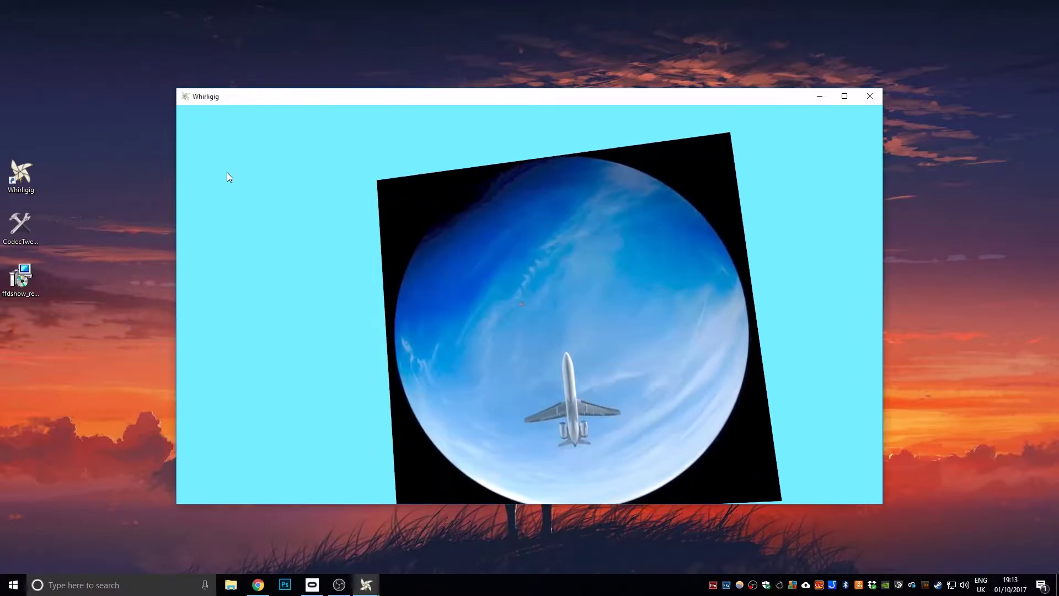
pyautogui.rightClick(263, 207)
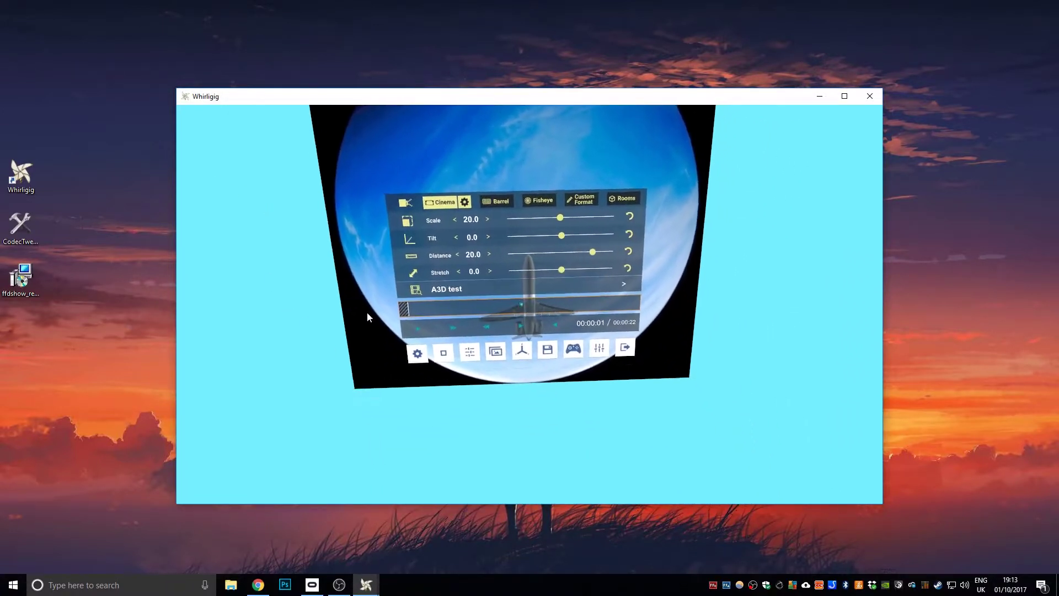
pyautogui.click(365, 308)
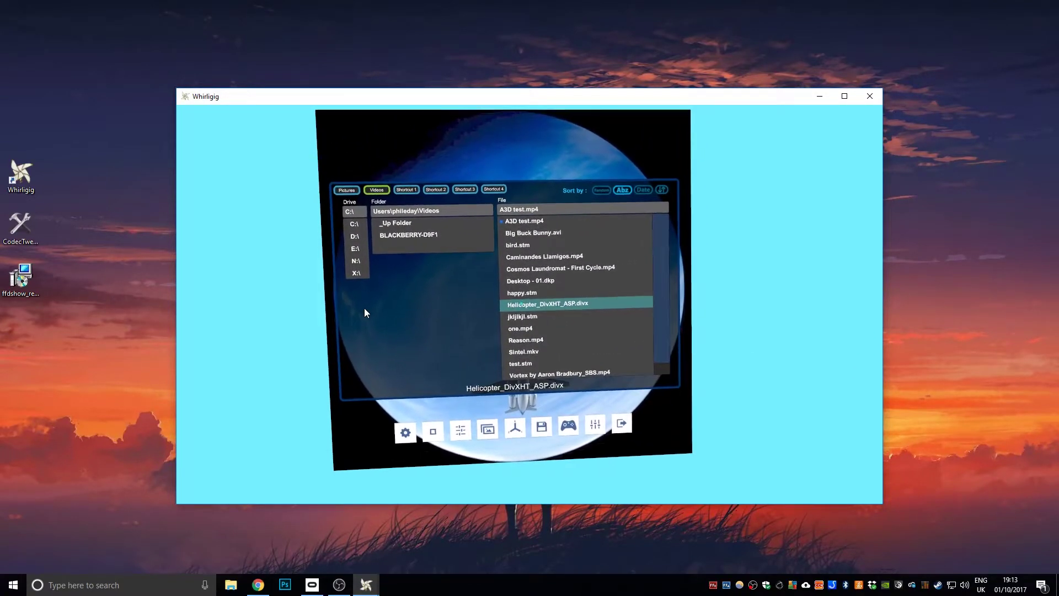
pyautogui.click(363, 307)
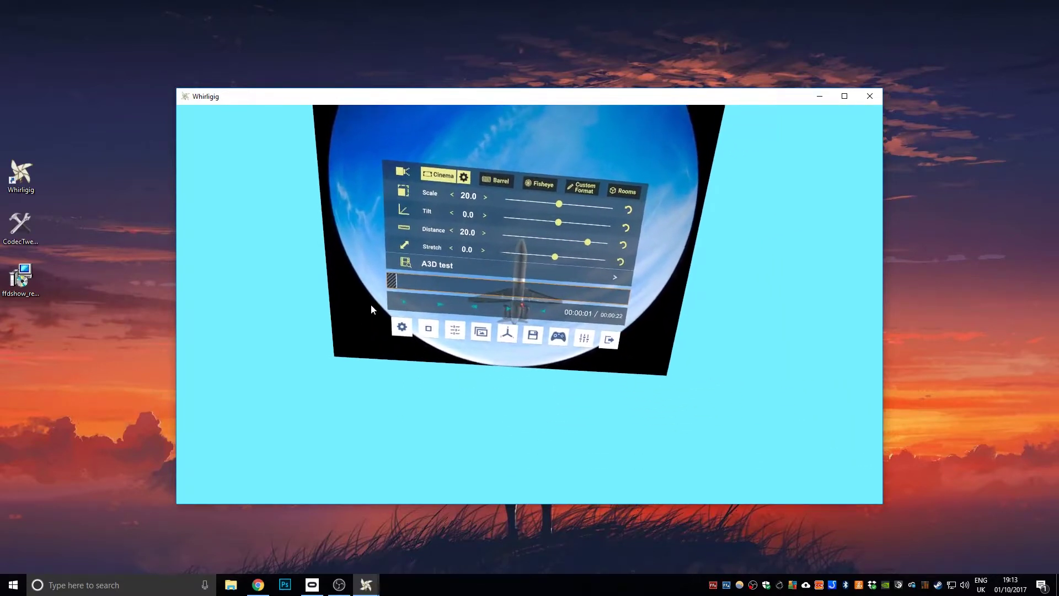
pyautogui.press('pagedown')
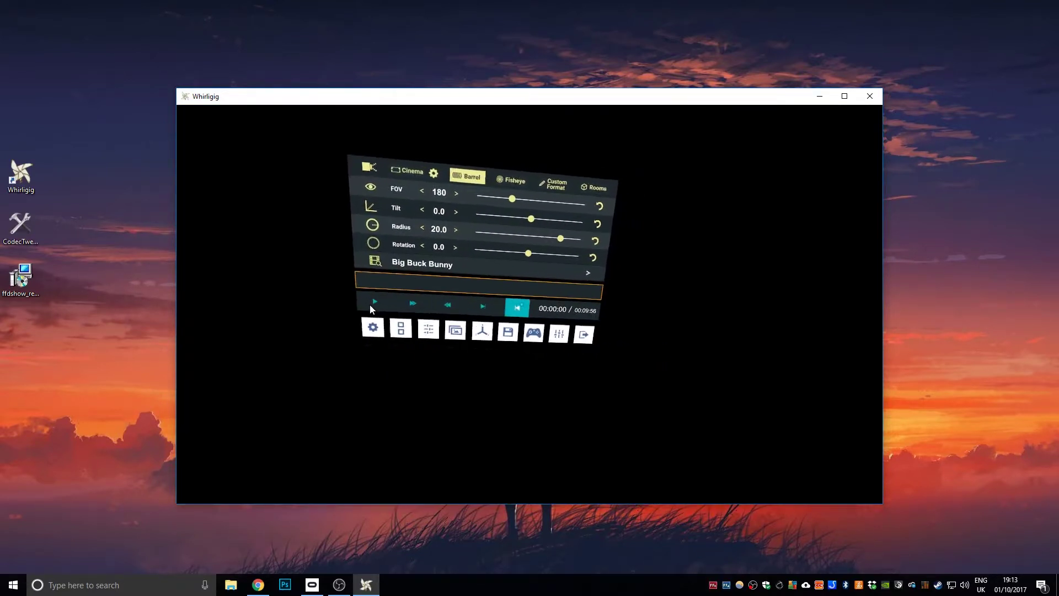
pyautogui.press('pageup')
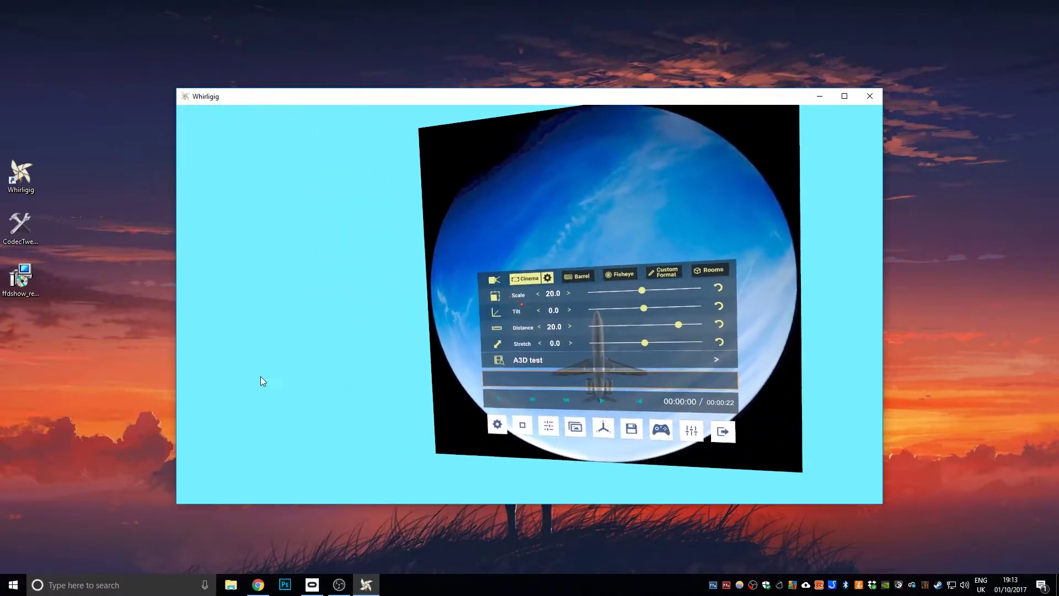
# Step: Reopen the ffdshow video decoder configuration, set the left and right crop to 130, apply it and close the configuration
pyautogui.doubleClick(726, 586)
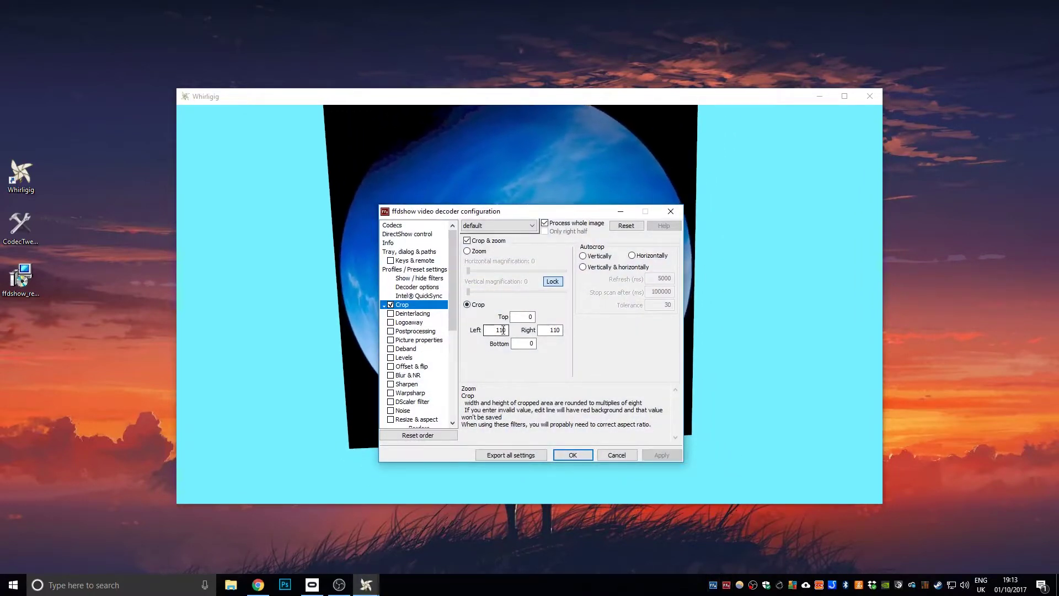
pyautogui.doubleClick(503, 330)
pyautogui.write('13')
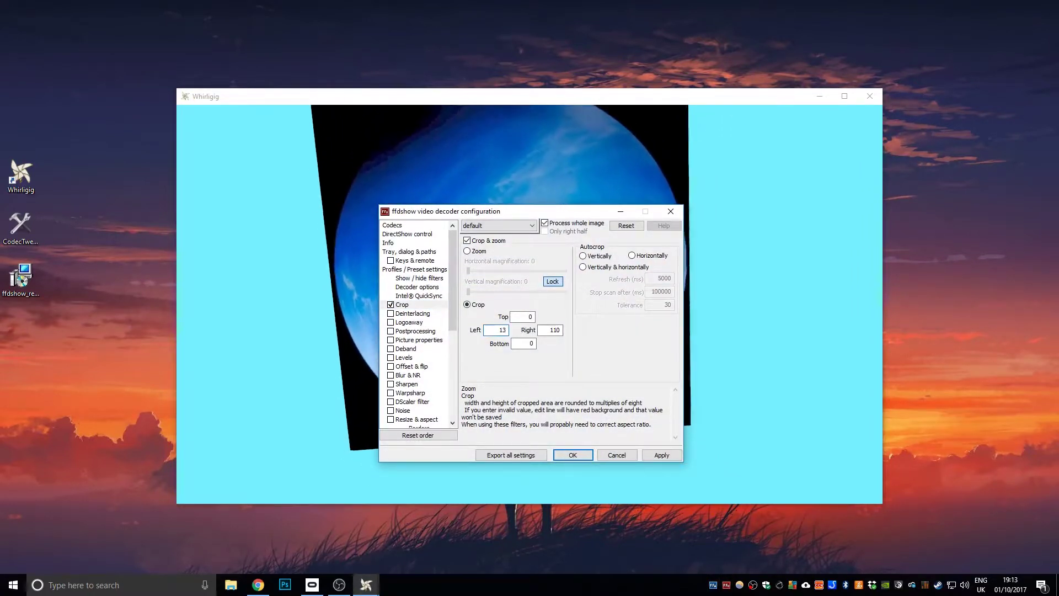
pyautogui.doubleClick(551, 330)
pyautogui.write('130')
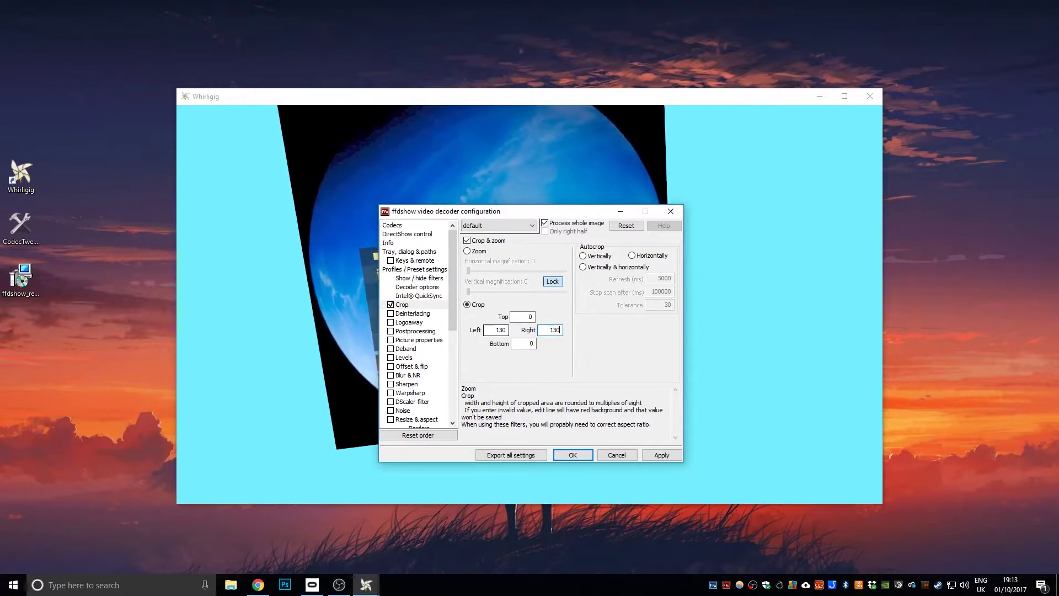
pyautogui.click(659, 457)
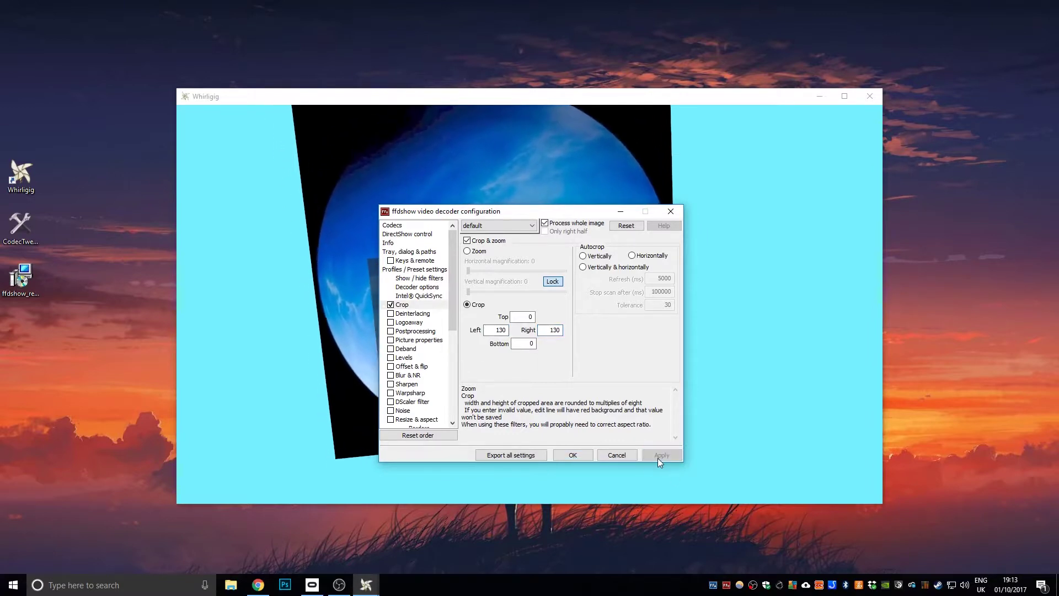
pyautogui.click(569, 455)
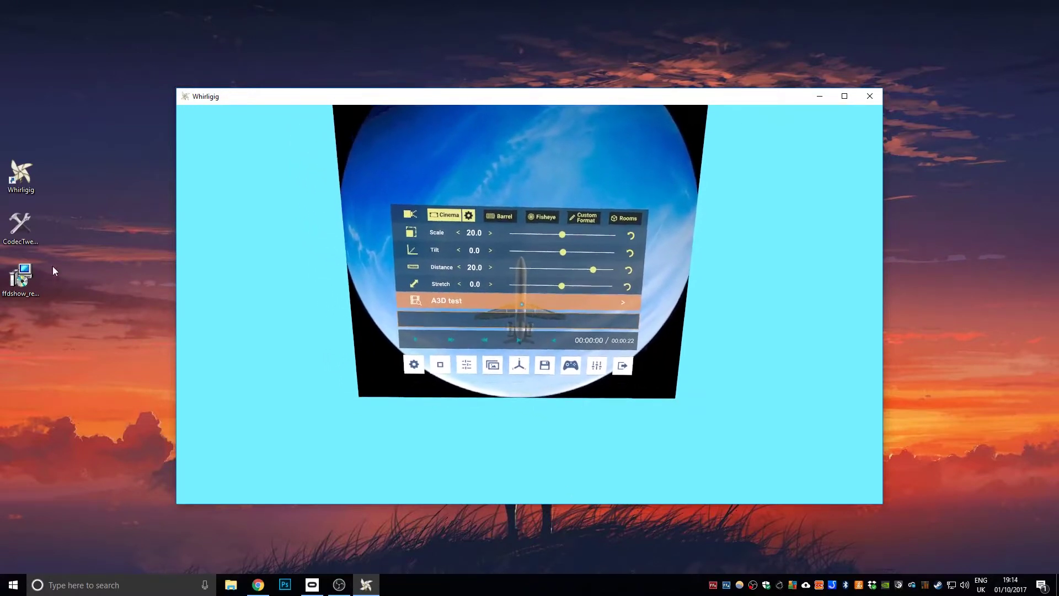
# Step: Set the left and right crop to 120 in the ffdshow configuration, apply and close it, and switch A3D test to Fisheye in Whirligig
pyautogui.click(714, 586)
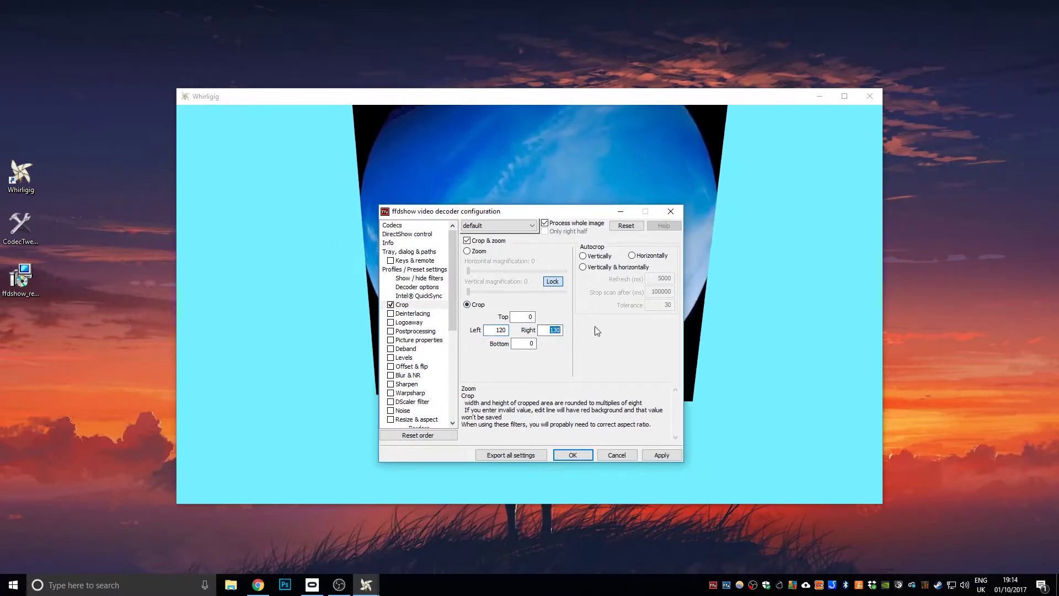
pyautogui.write('120')
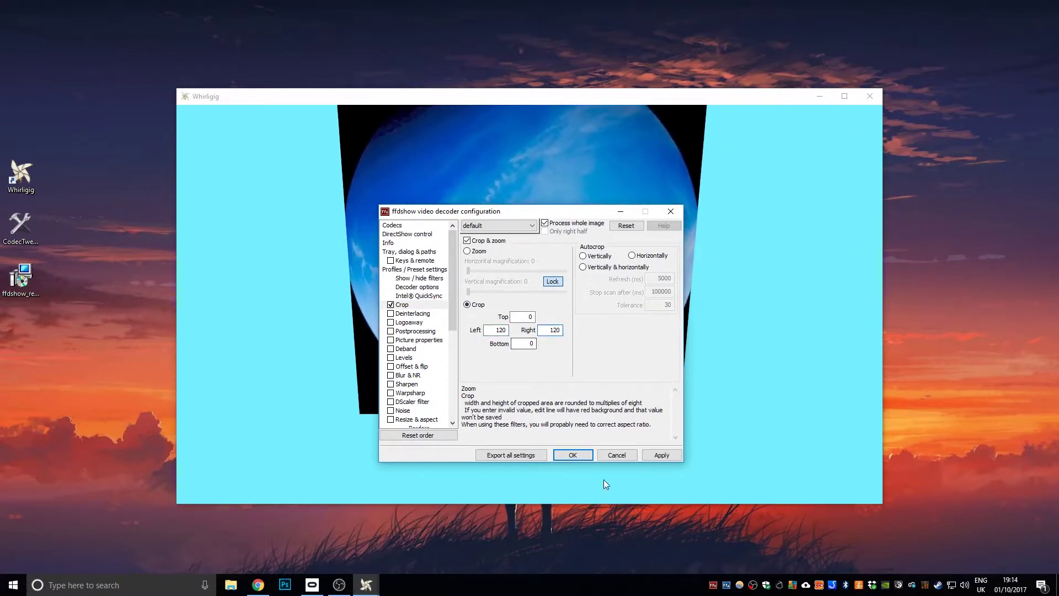
pyautogui.click(666, 455)
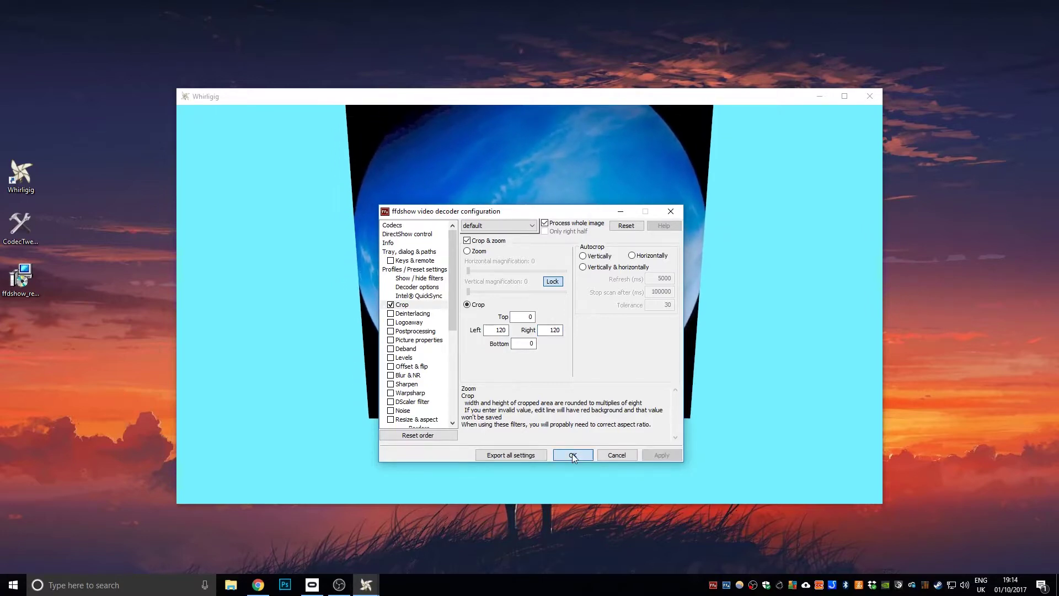
pyautogui.click(556, 457)
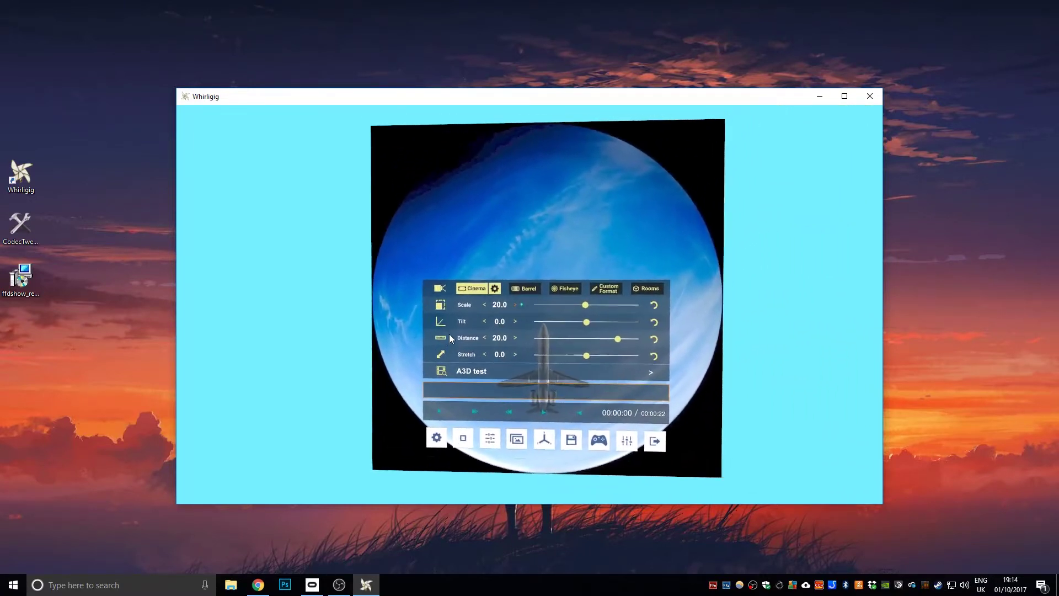
pyautogui.click(450, 336)
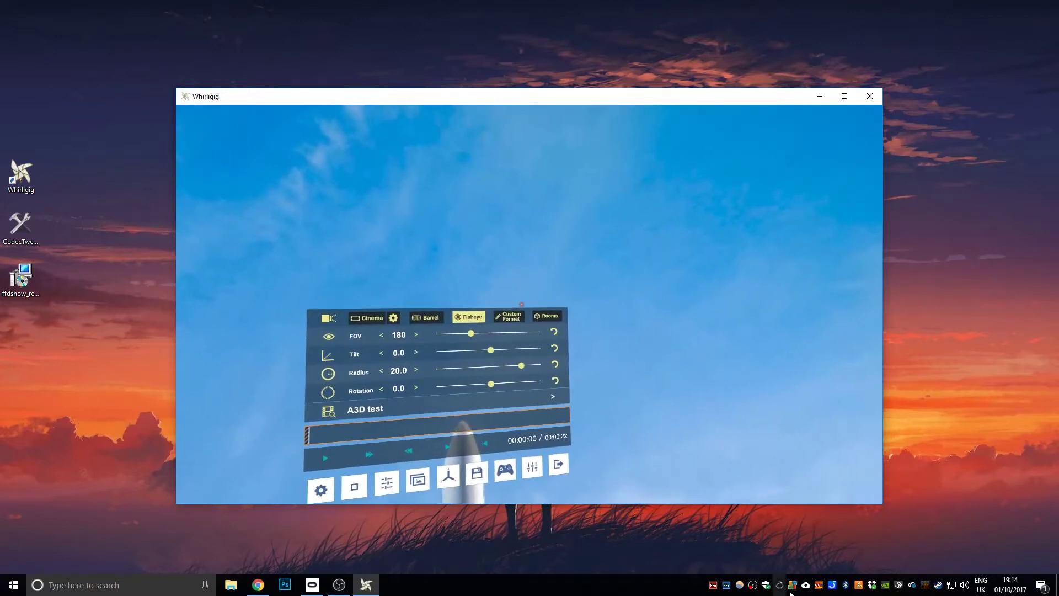
# Step: Reopen the ffdshow video decoder configuration, browse its list of filters and enable the Noise filter
pyautogui.doubleClick(712, 587)
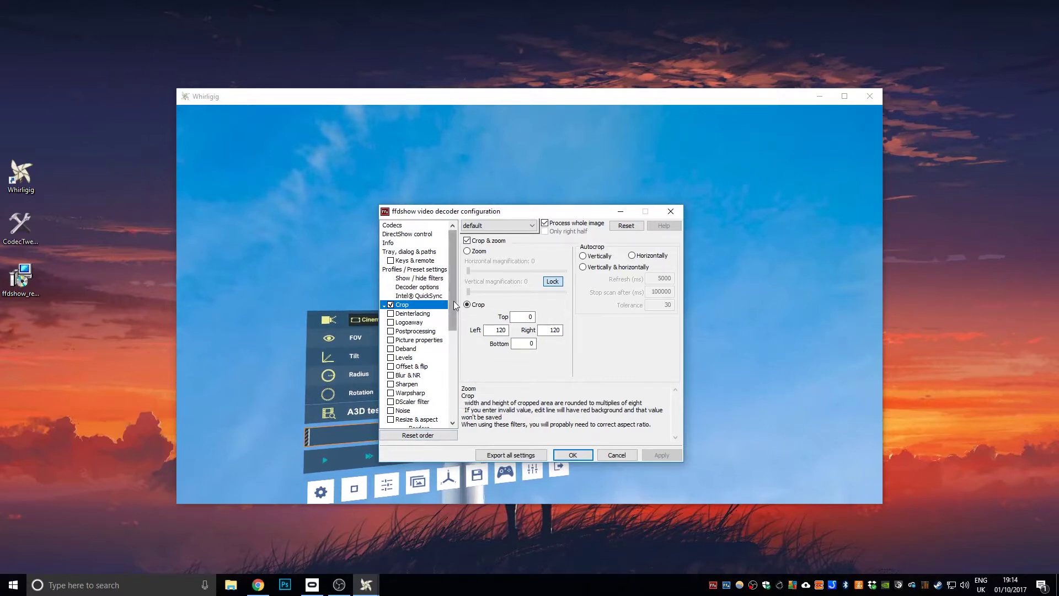
pyautogui.moveTo(453, 305); pyautogui.dragTo(446, 365)
pyautogui.moveTo(438, 401); pyautogui.dragTo(448, 329)
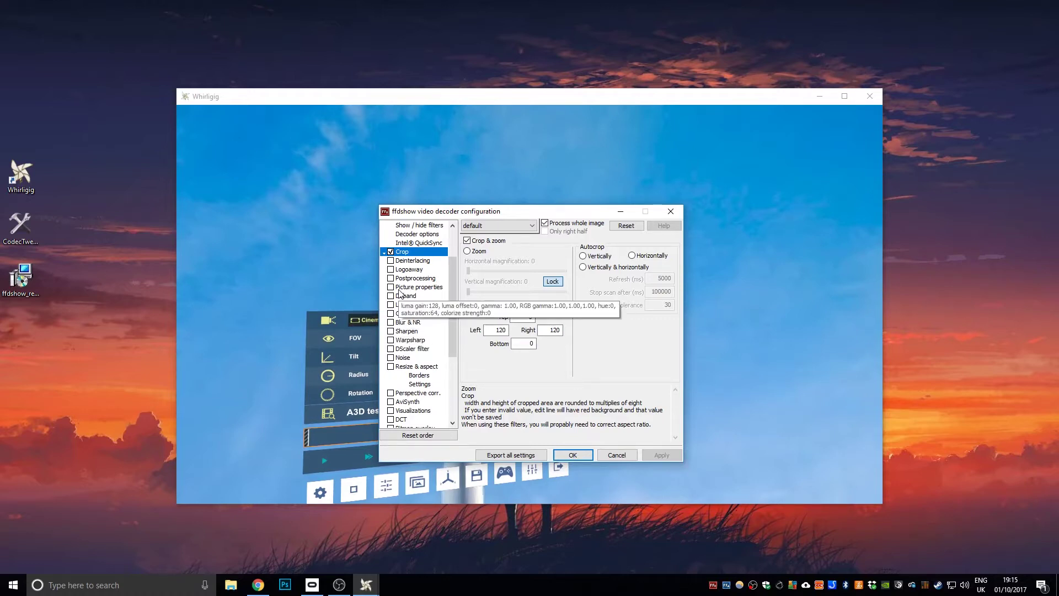
pyautogui.moveTo(449, 292)
pyautogui.mouseDown()
pyautogui.moveTo(457, 255)
pyautogui.moveTo(444, 332)
pyautogui.moveTo(451, 296)
pyautogui.mouseUp()
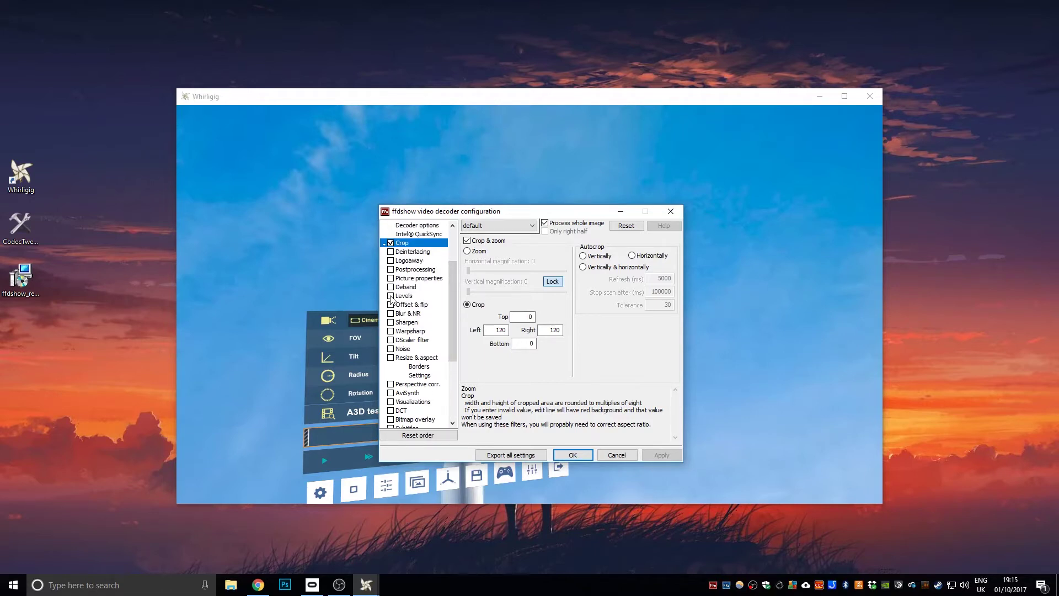
pyautogui.click(407, 271)
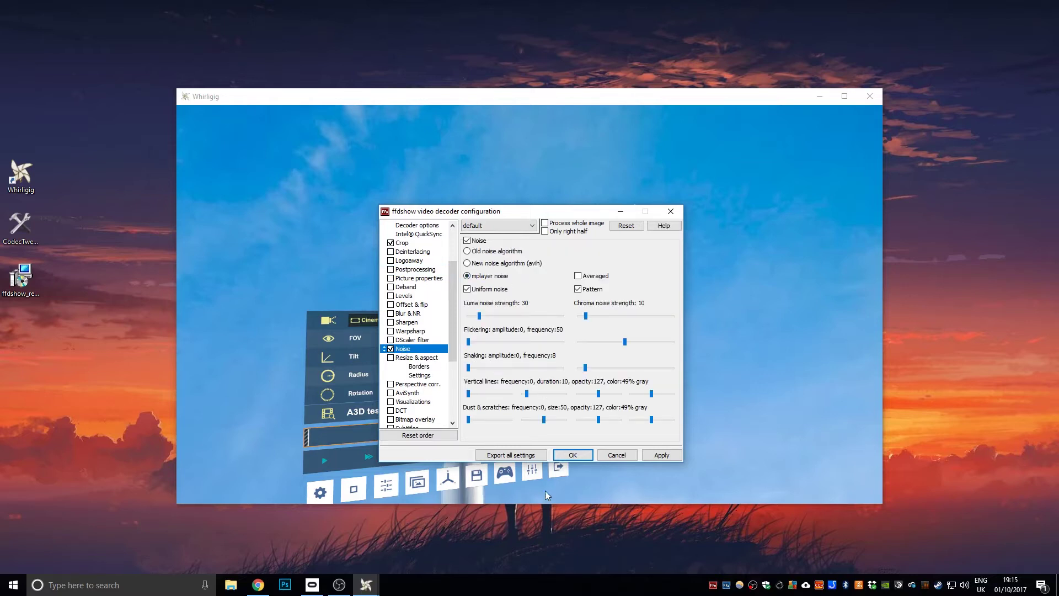
# Step: Arrange the ffdshow video decoder configuration and the Whirligig window side by side so both are fully visible
pyautogui.click(245, 205)
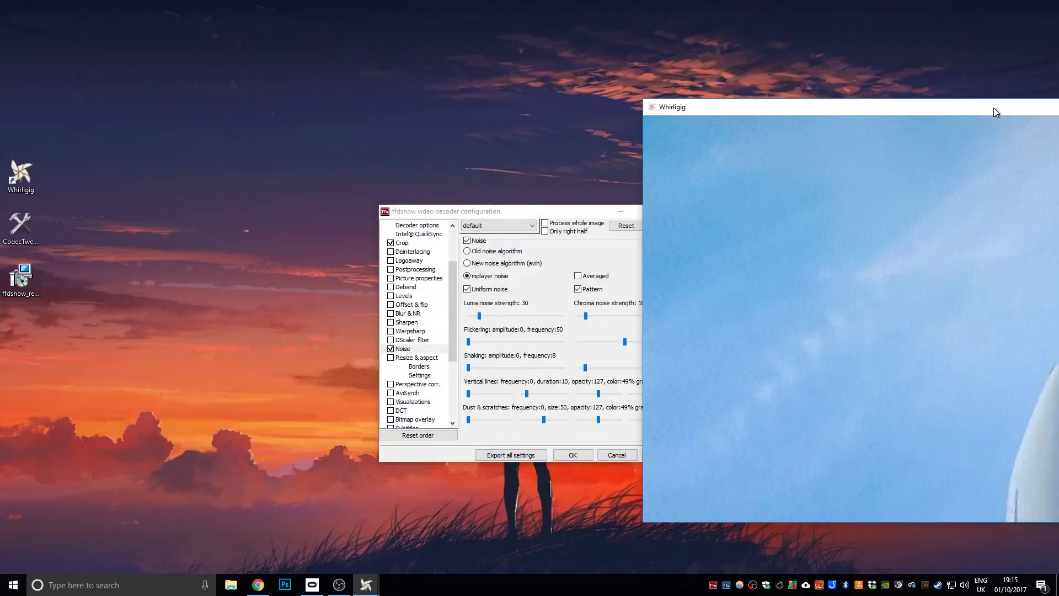
pyautogui.moveTo(494, 215); pyautogui.dragTo(130, 174)
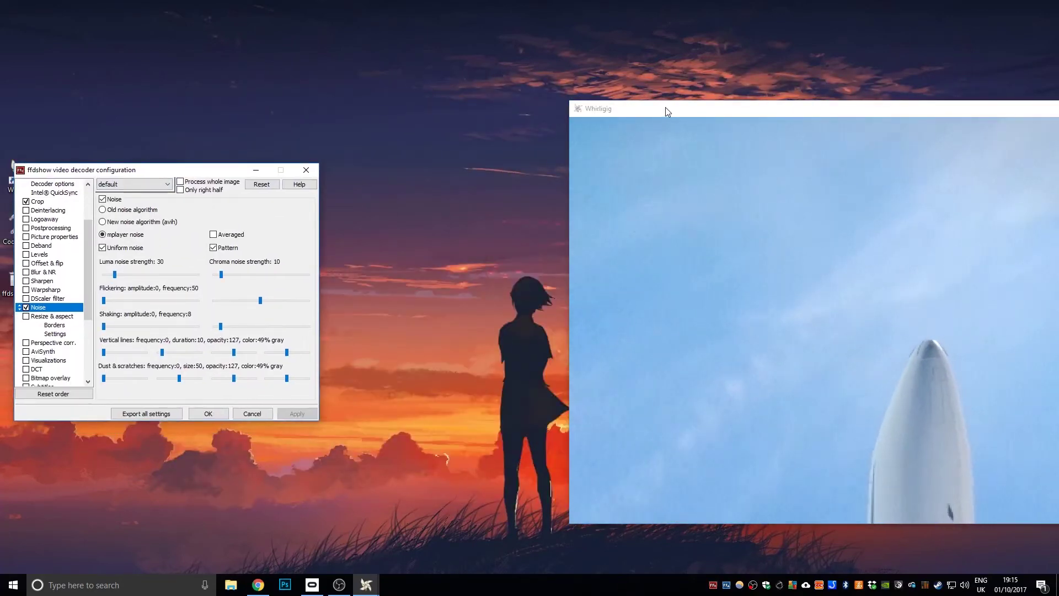
pyautogui.moveTo(665, 107); pyautogui.dragTo(431, 58)
# Step: Disable the Noise and Crop filters in ffdshow, check A3D test in Whirligig and close the ffdshow configuration keeping the changes
pyautogui.click(26, 308)
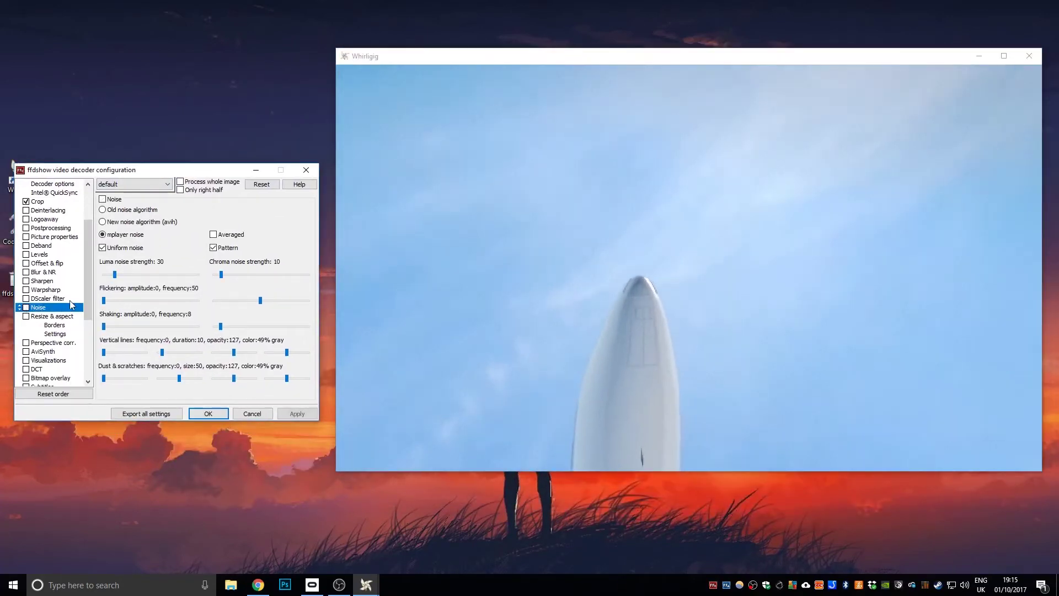
pyautogui.scroll(3, 26, 263)
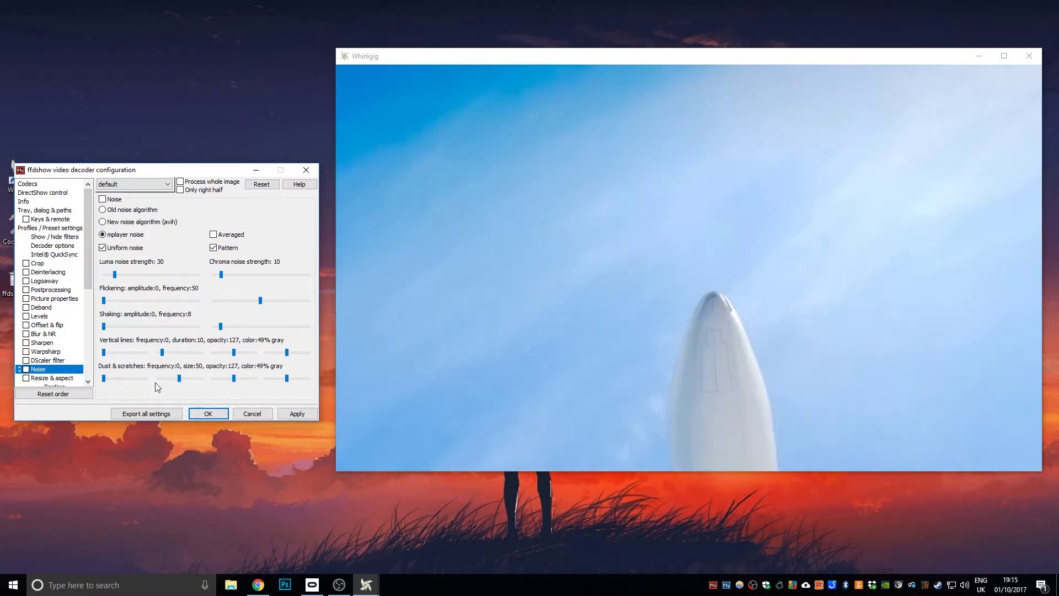
pyautogui.rightClick(508, 135)
pyautogui.click(493, 192)
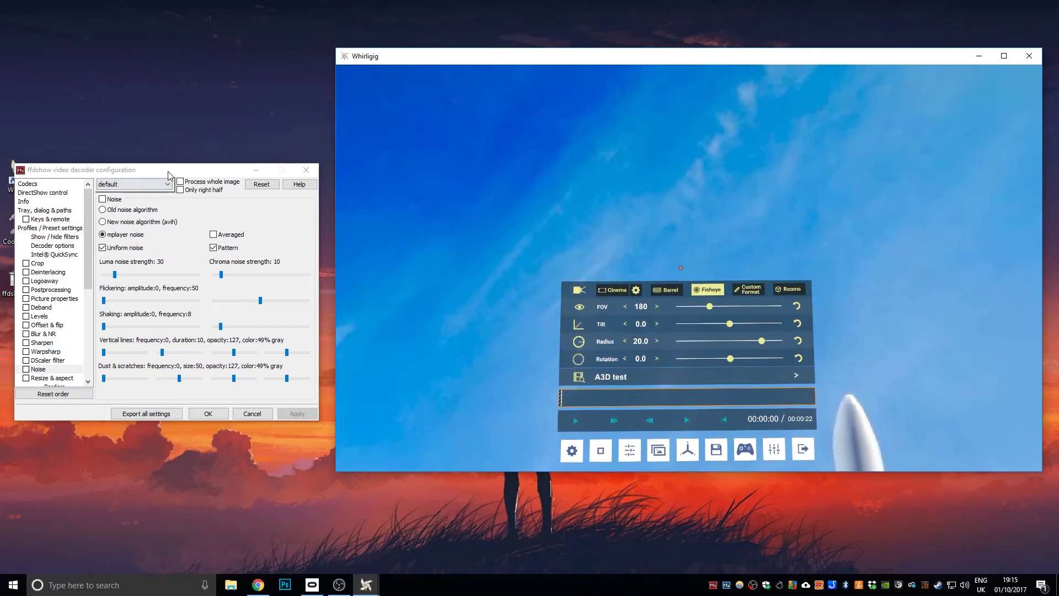
pyautogui.moveTo(168, 174); pyautogui.dragTo(232, 176)
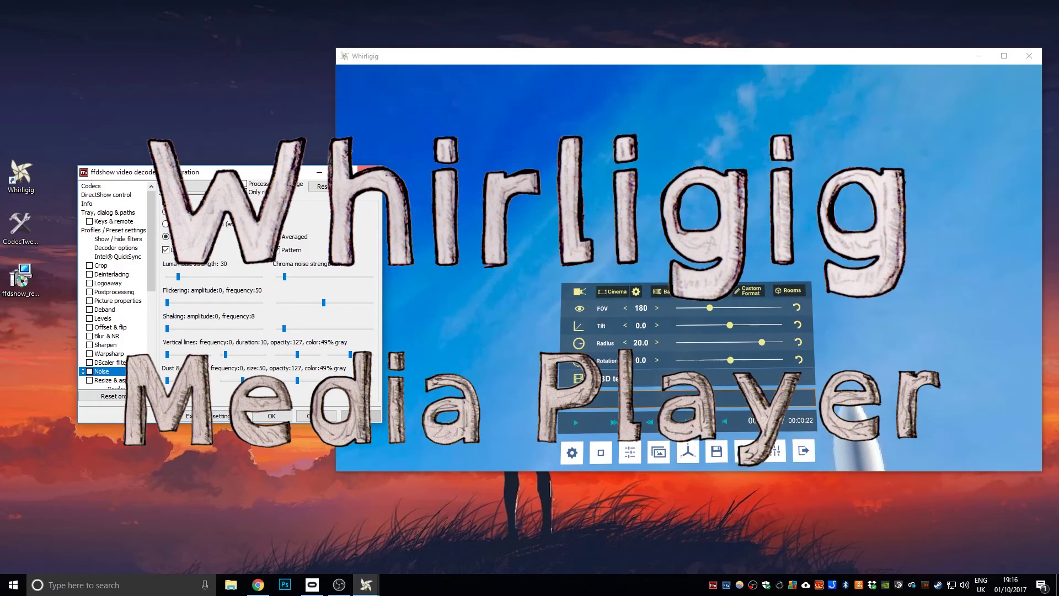
pyautogui.click(271, 416)
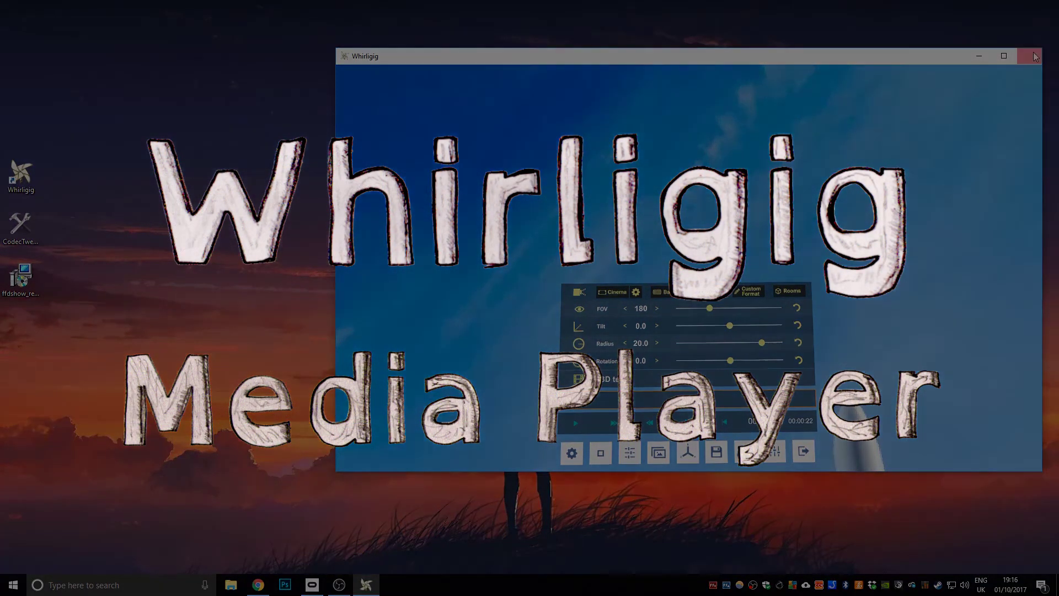